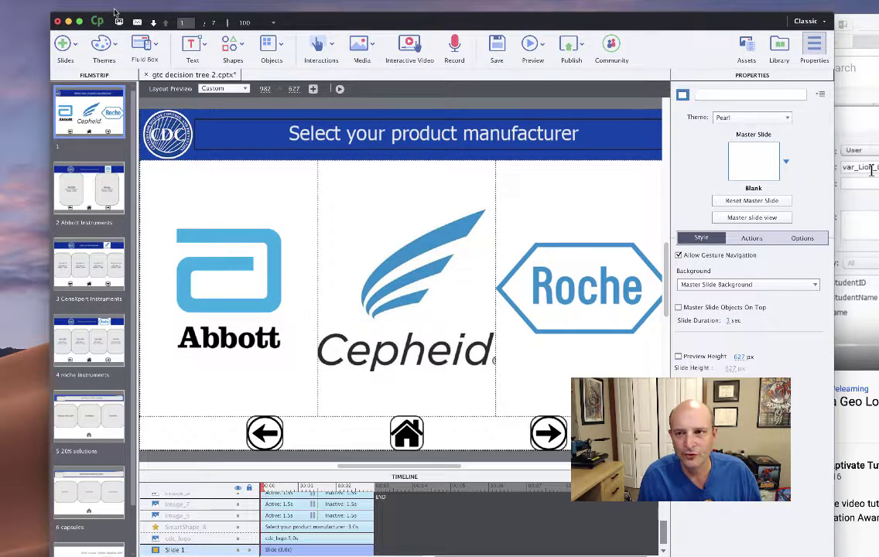
# Step: Clear the browser windows from behind the Captivate project
pyautogui.click(860, 31)
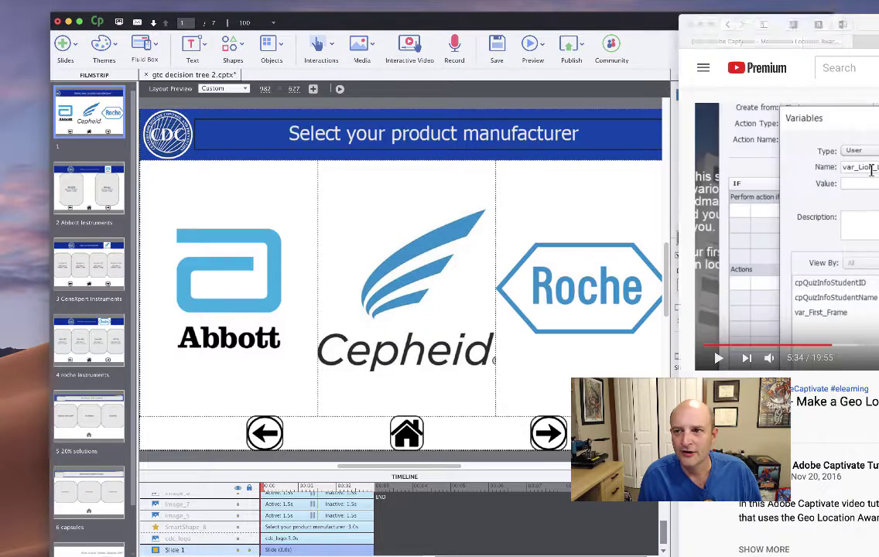
pyautogui.click(695, 26)
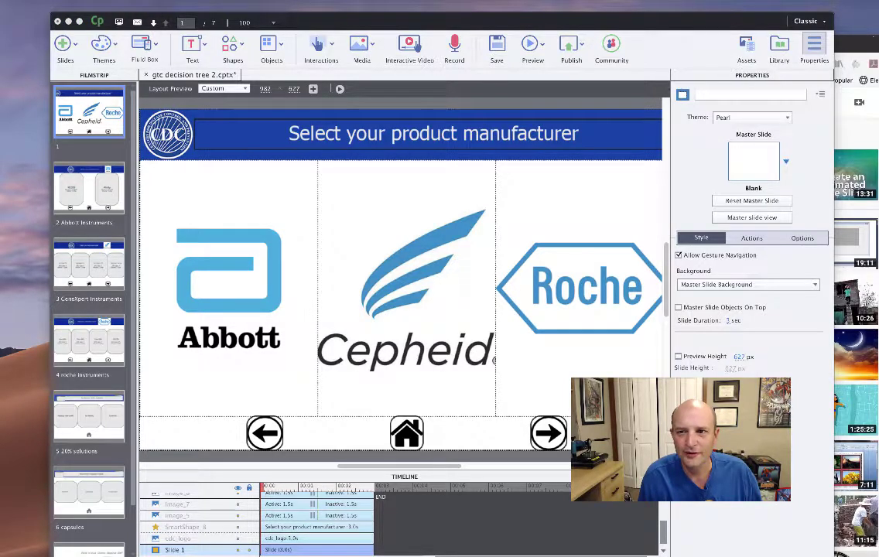
pyautogui.click(874, 39)
pyautogui.click(299, 44)
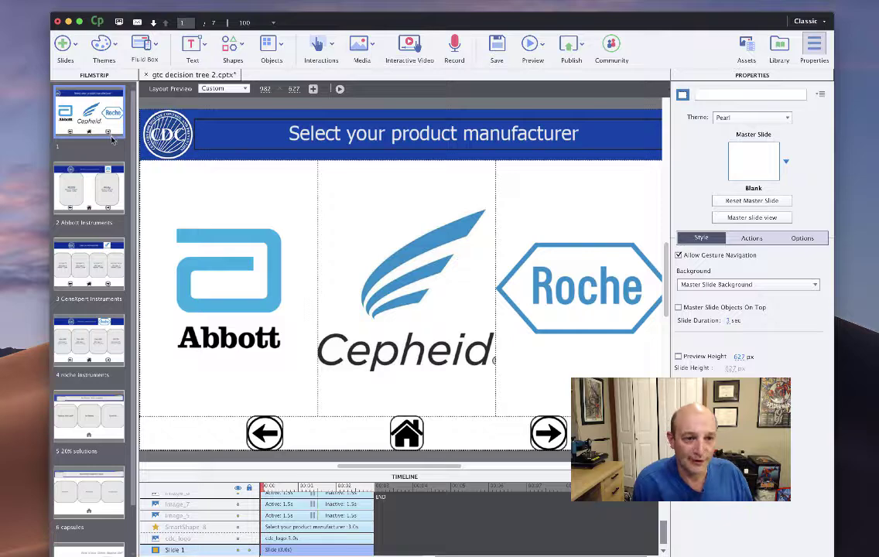
# Step: Examine the fluid box hierarchy of the Abbott Instruments slide, including its parent, header and footer boxes
pyautogui.click(107, 185)
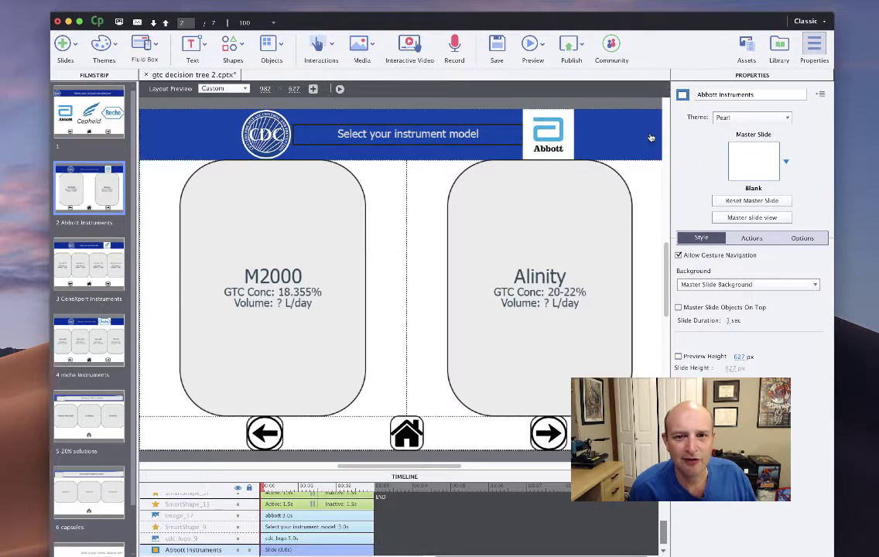
pyautogui.click(508, 133)
pyautogui.click(707, 130)
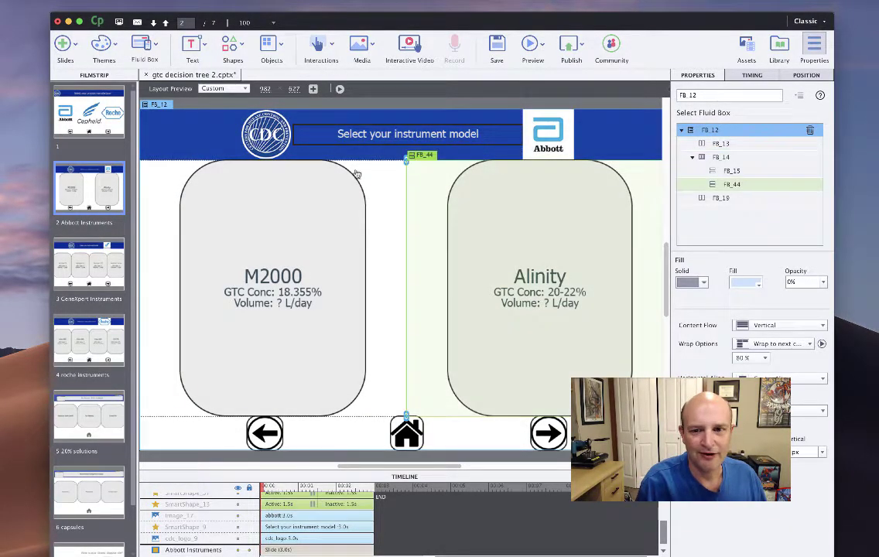
pyautogui.click(739, 146)
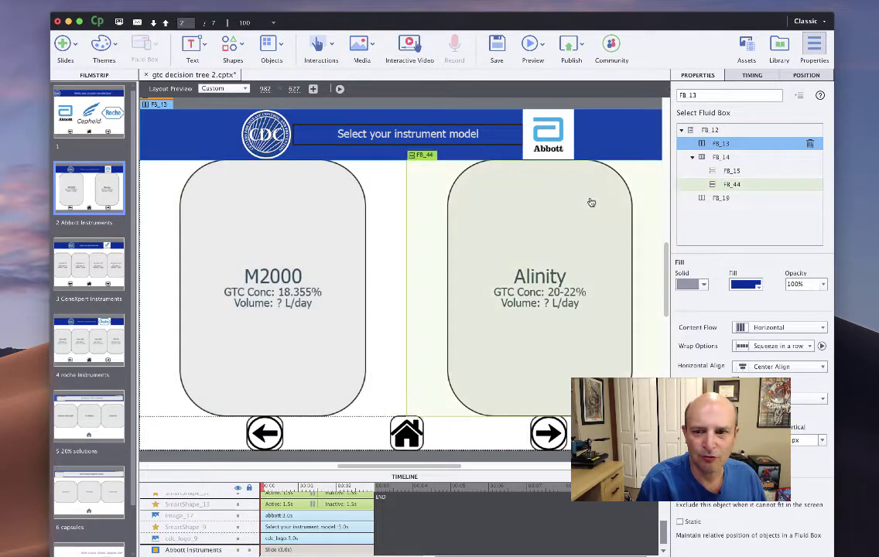
pyautogui.click(720, 198)
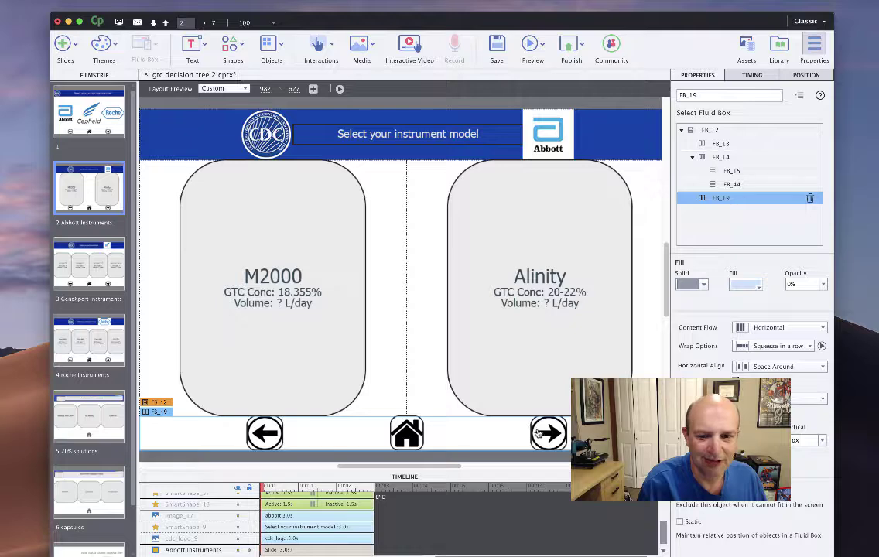
# Step: Check the success actions of the home, next and back buttons and of the M2000 shape
pyautogui.click(412, 432)
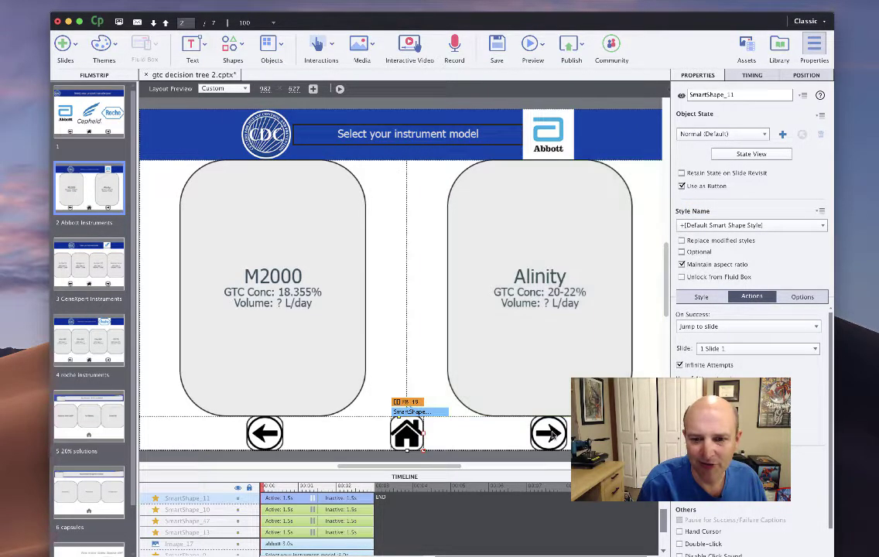
pyautogui.click(550, 434)
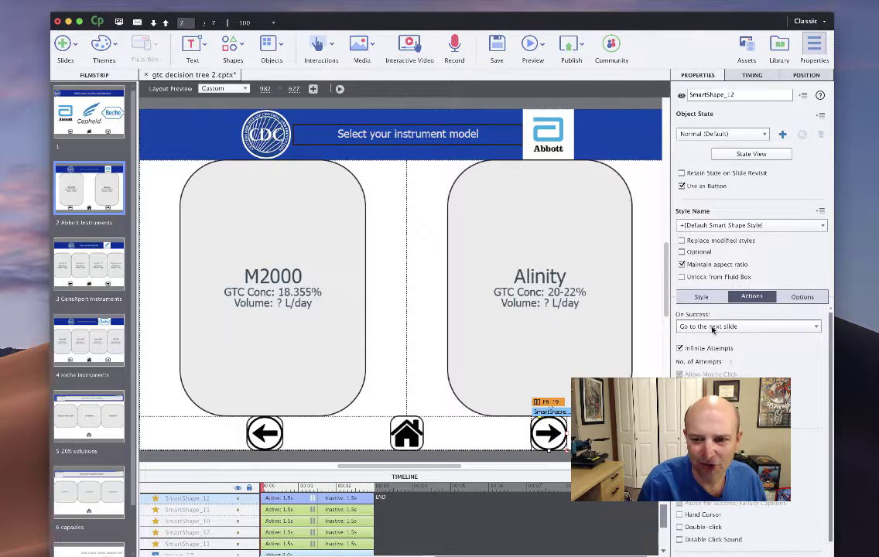
pyautogui.click(267, 437)
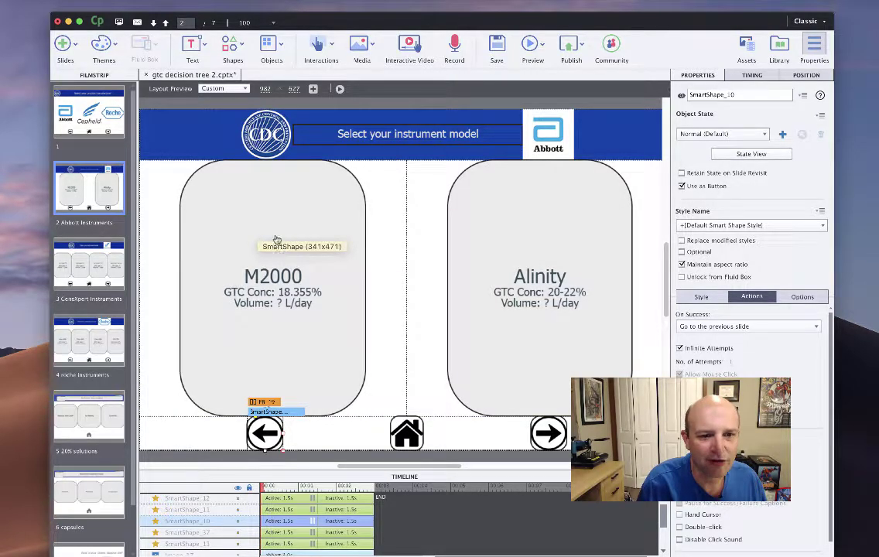
pyautogui.click(253, 180)
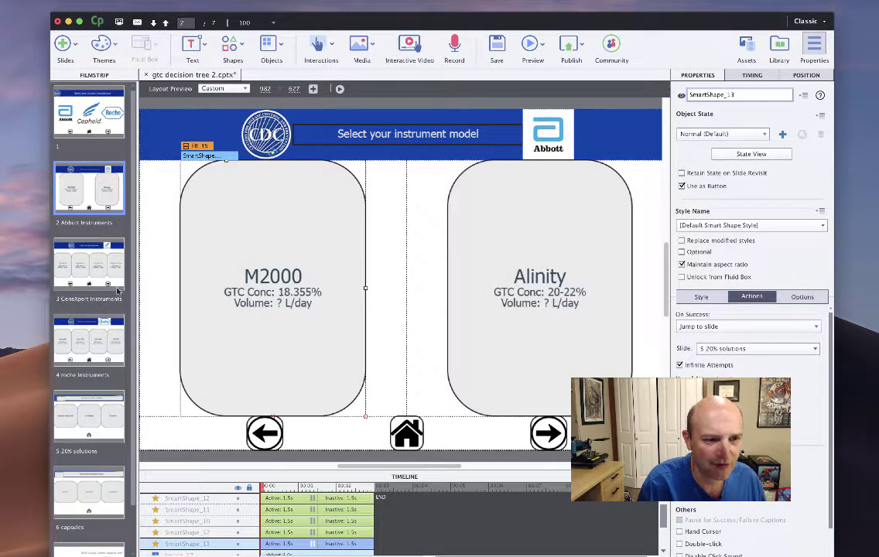
# Step: On the 20% solutions slide, change the "Cement Kiln" label to "Cement Kilns"
pyautogui.click(90, 422)
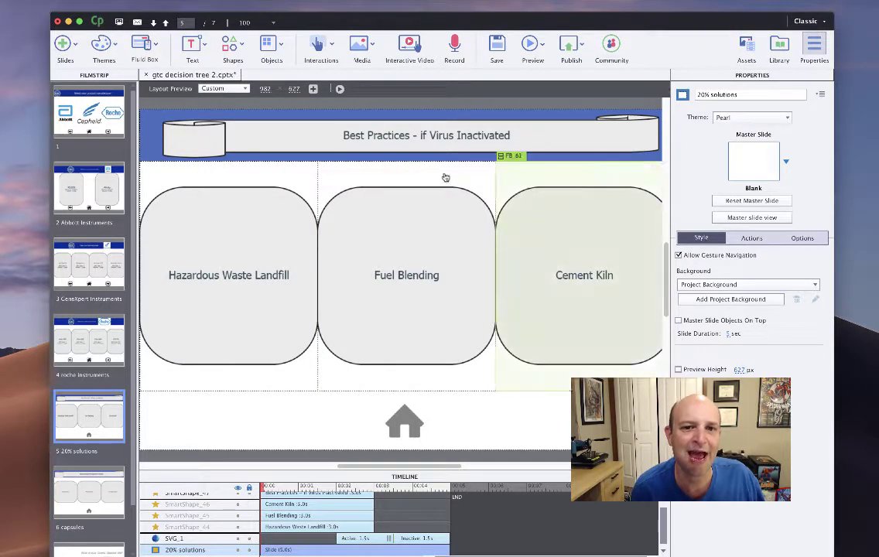
pyautogui.click(567, 277)
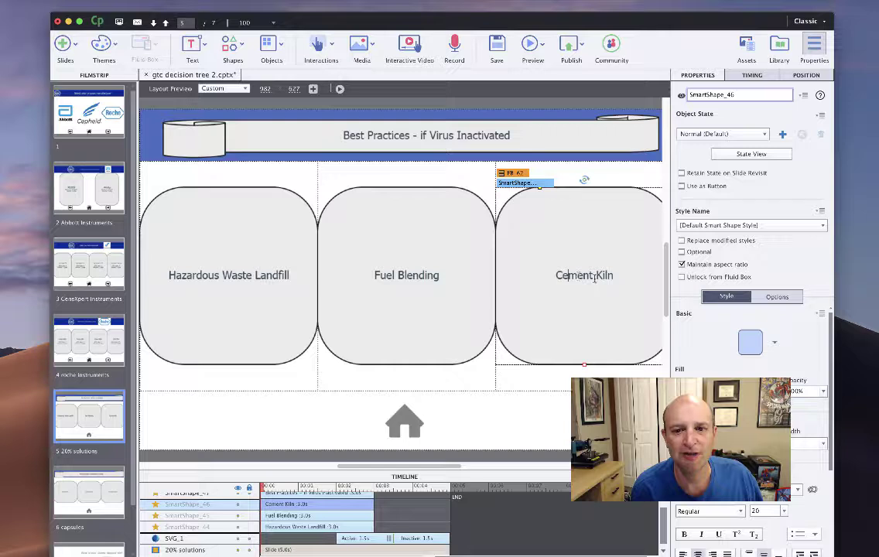
pyautogui.doubleClick(568, 276)
pyautogui.click(614, 275)
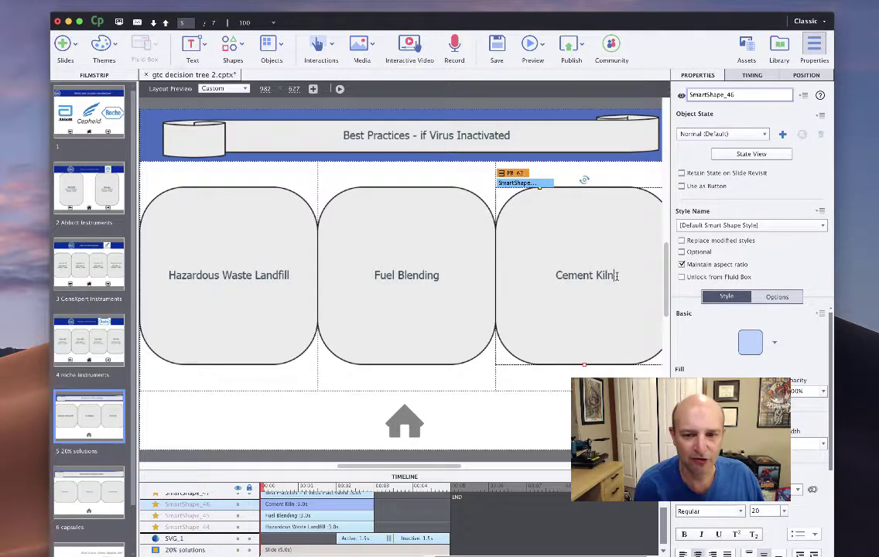
pyautogui.write('s')
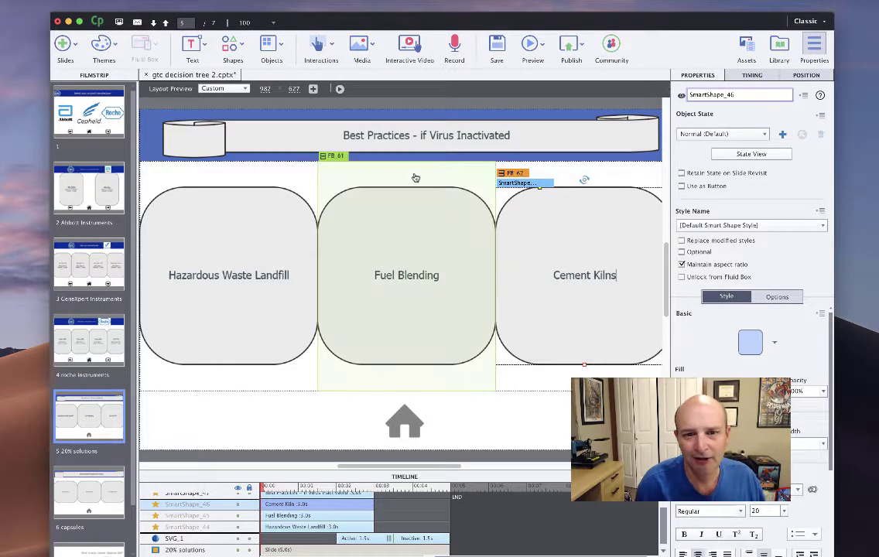
# Step: Add a fourth horizontal fluid box to the middle container FB_58 on the 20% solutions slide
pyautogui.click(414, 179)
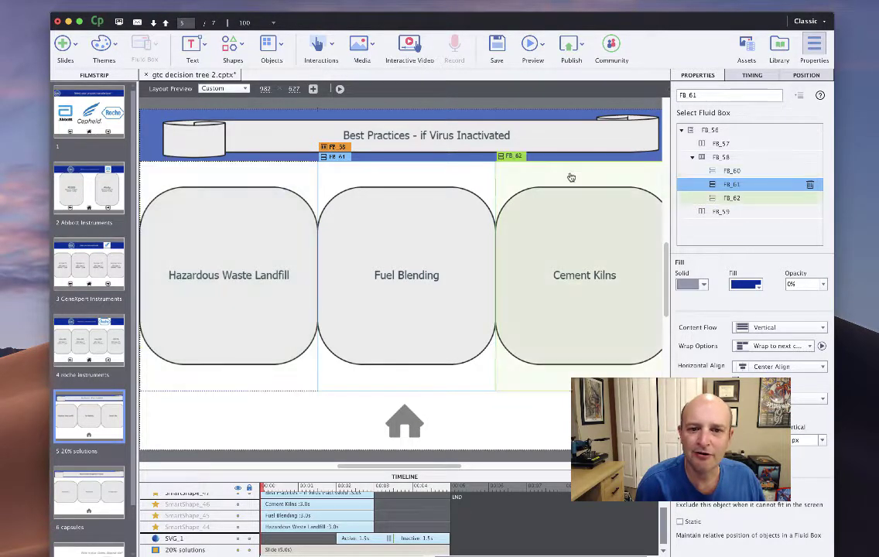
pyautogui.click(719, 157)
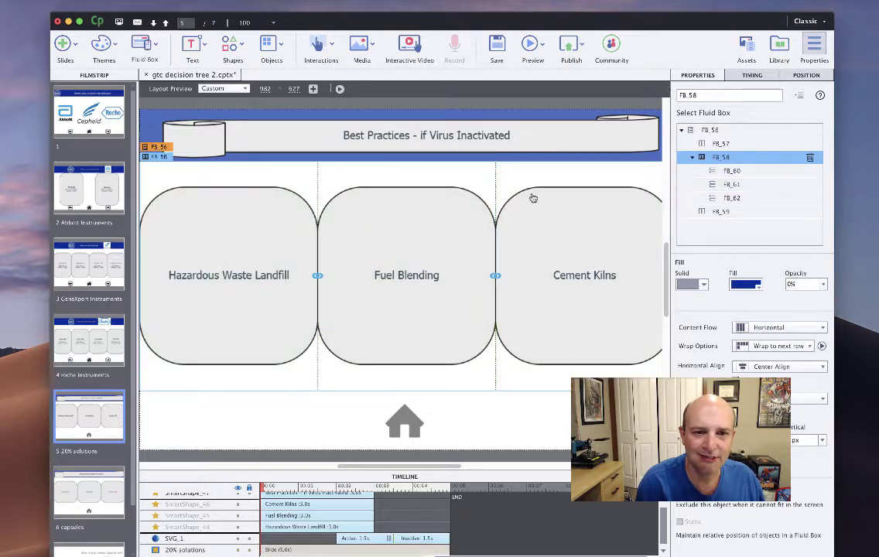
pyautogui.click(143, 43)
pyautogui.moveTo(154, 77)
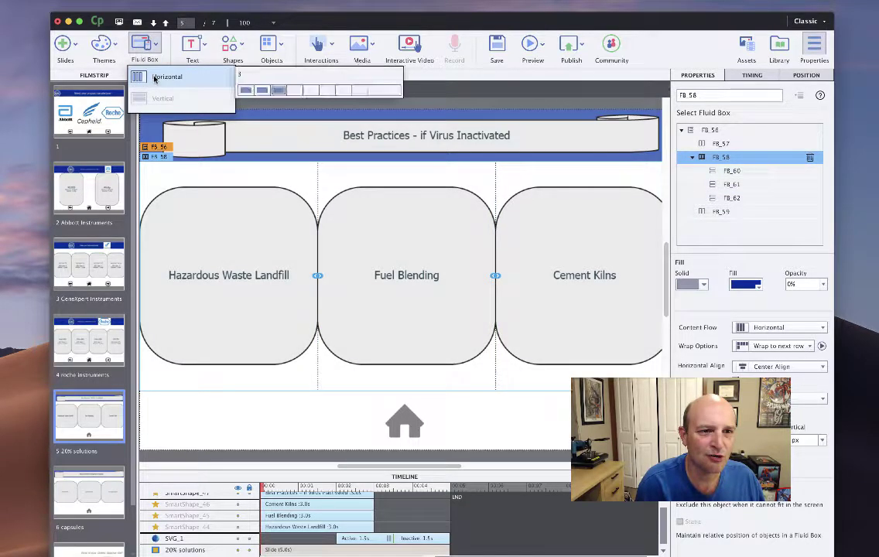
pyautogui.click(299, 93)
# Step: Copy the Cement Kilns shape into the empty fourth fluid box
pyautogui.click(551, 262)
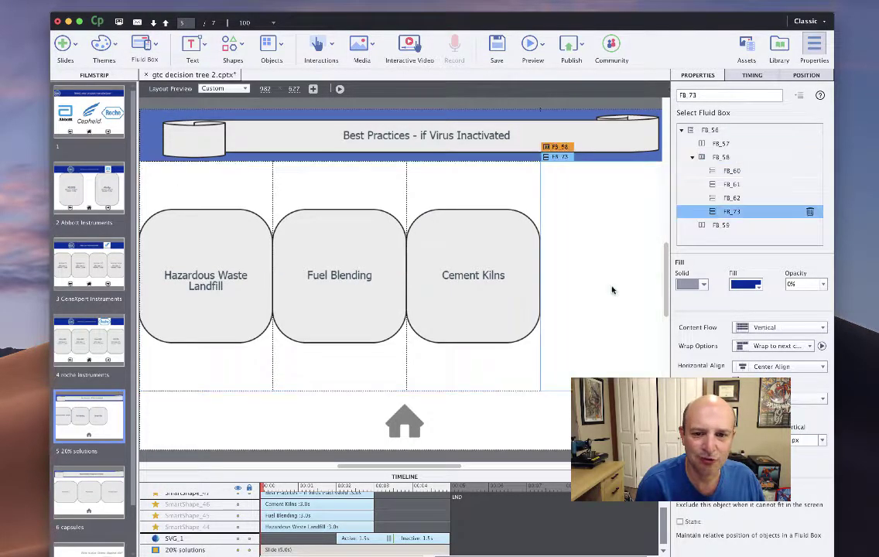
pyautogui.click(499, 248)
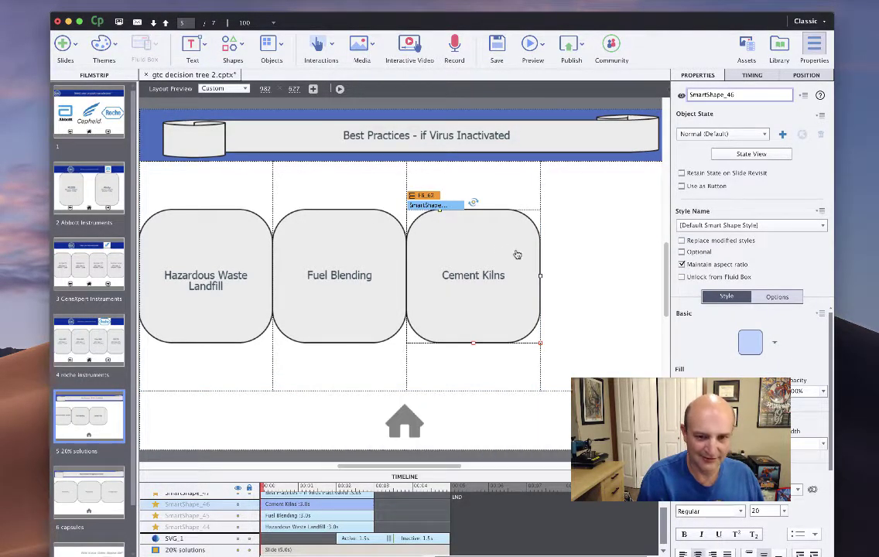
pyautogui.click(581, 257)
pyautogui.press('super+v')
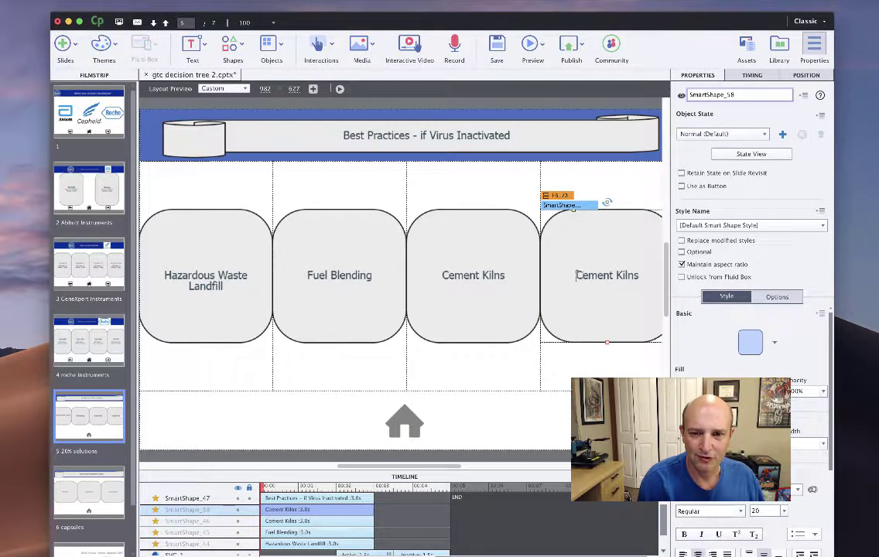
# Step: Replace the copied shape's label with "Send to" followed by the contact's first name
pyautogui.keyDown('shift'); pyautogui.click(656, 276); pyautogui.keyUp('shift')
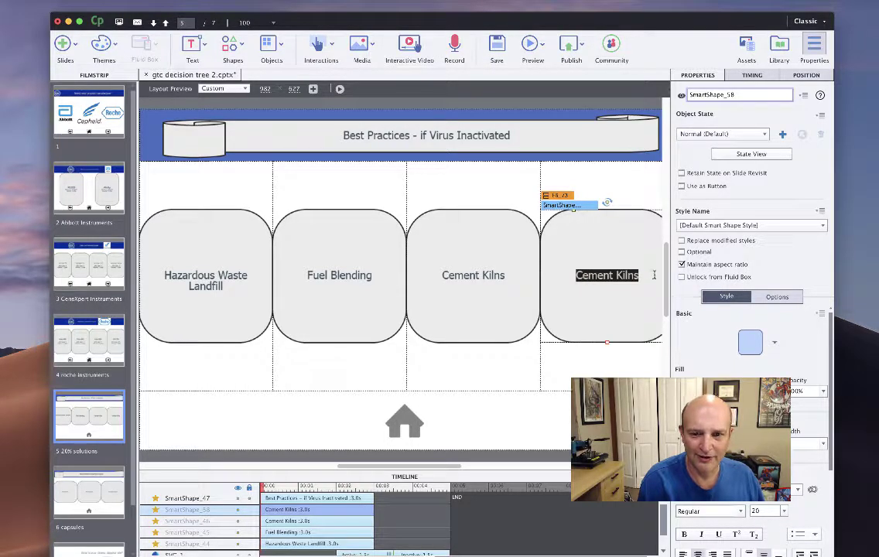
pyautogui.write('Send to')
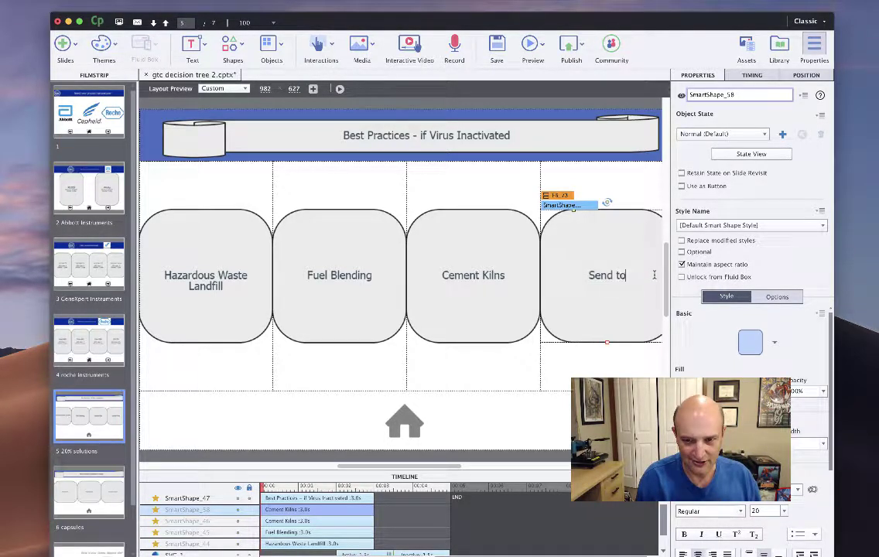
pyautogui.write(' Montw')
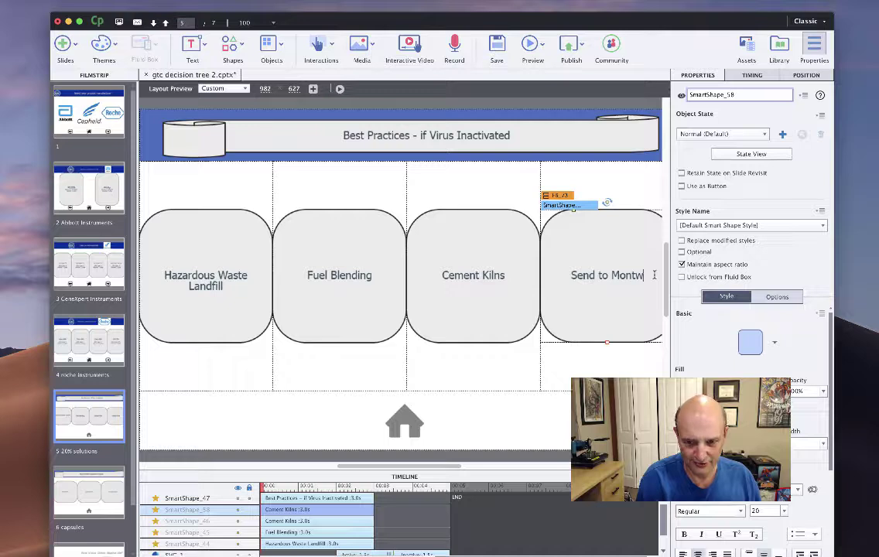
pyautogui.press('BackSpace')
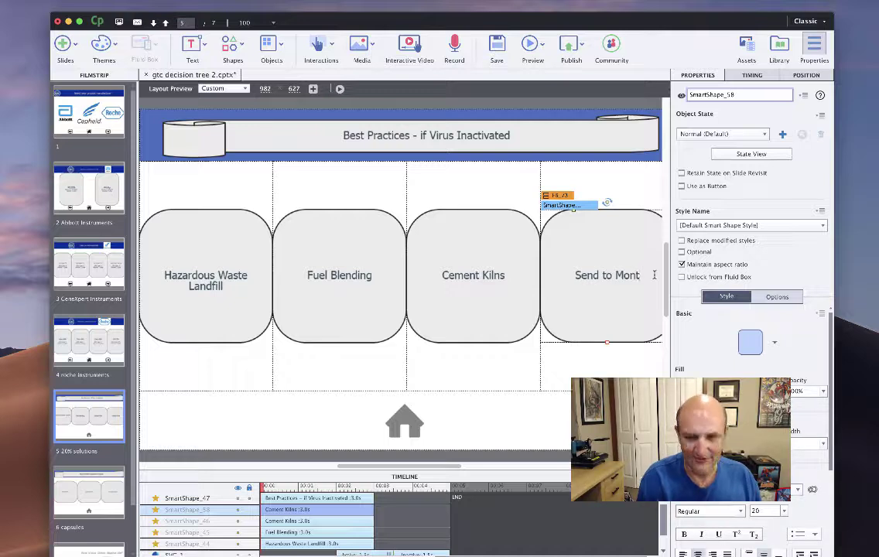
pyautogui.write('e')
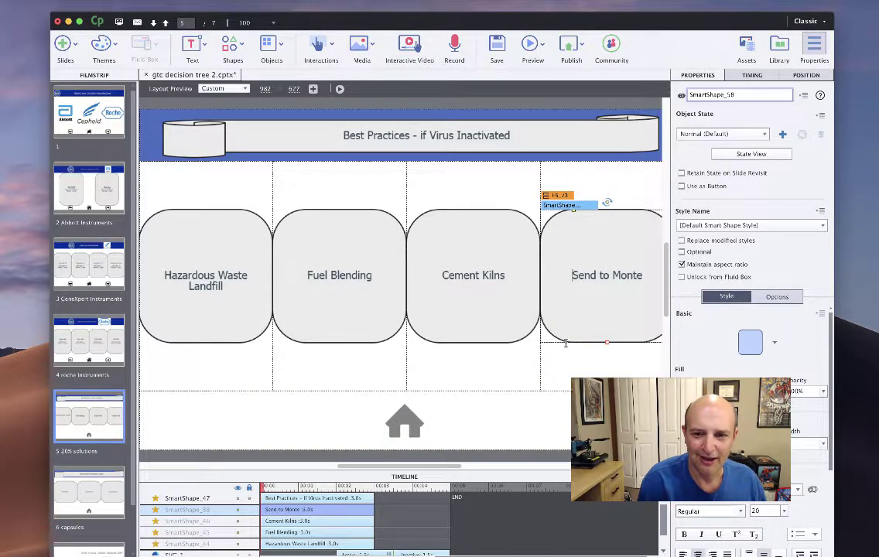
# Step: Set the shape in the fourth fluid box to be used as a button
pyautogui.click(472, 247)
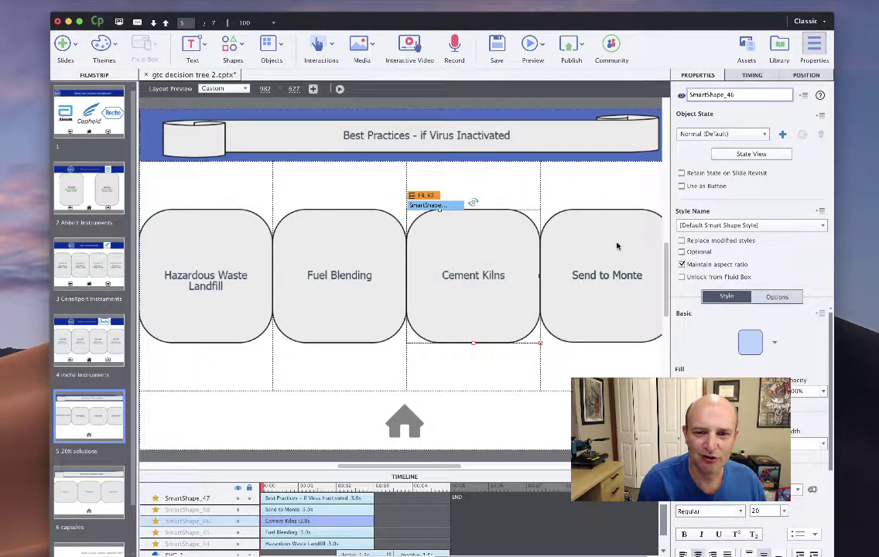
pyautogui.click(617, 246)
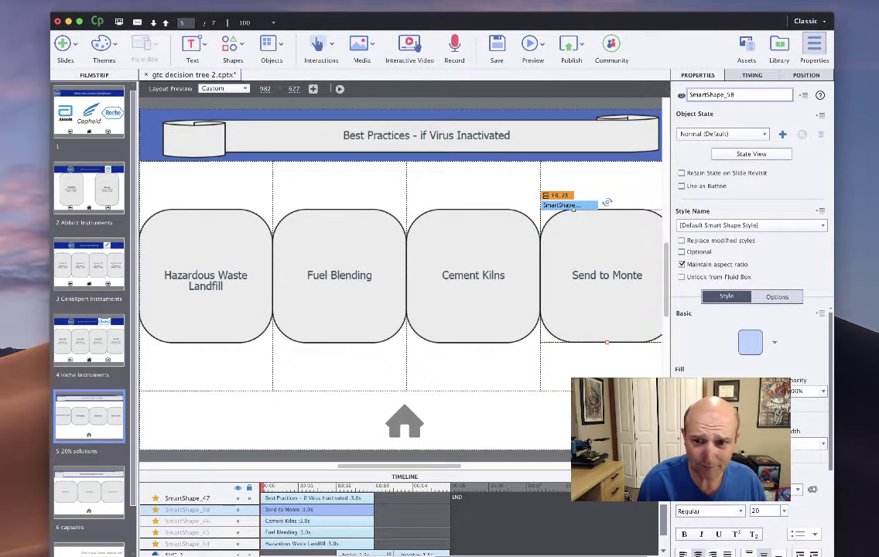
pyautogui.click(682, 186)
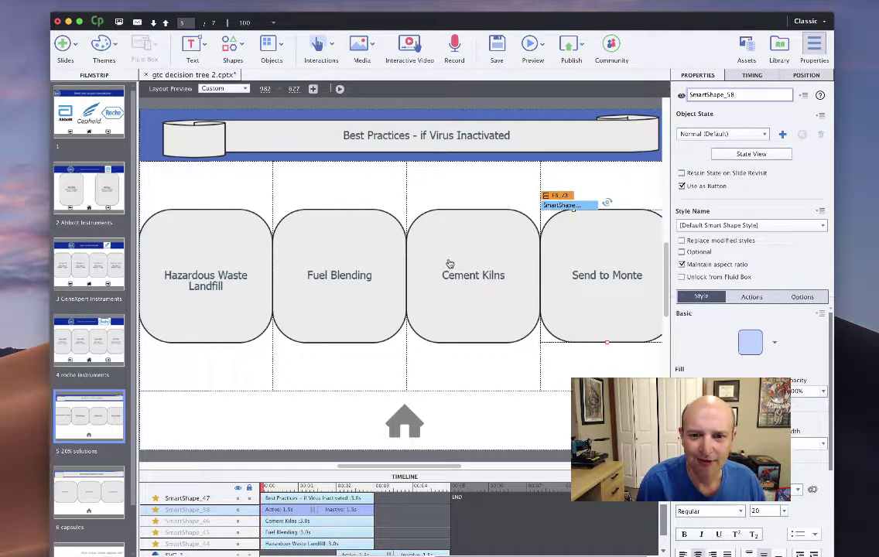
# Step: Preview the project in the browser from the Abbott Instruments slide and test the M2000 button and the new fourth button
pyautogui.click(90, 192)
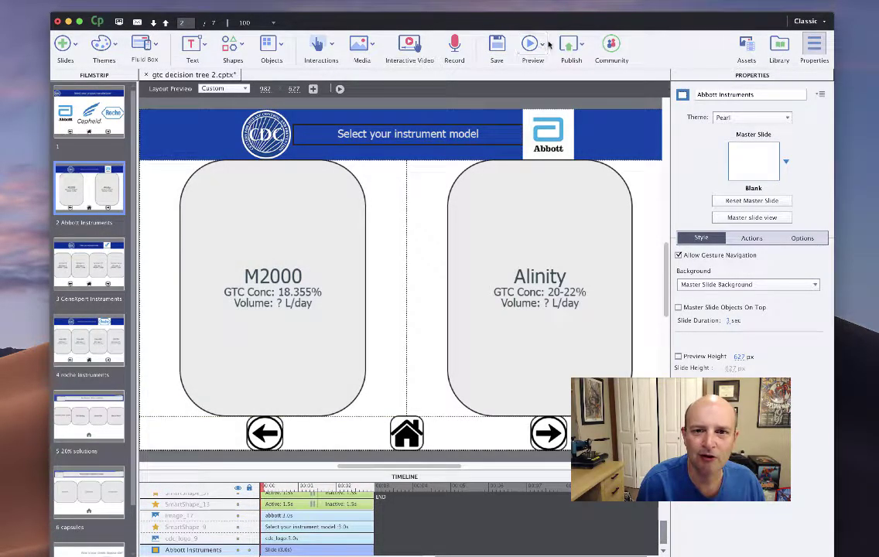
pyautogui.click(543, 46)
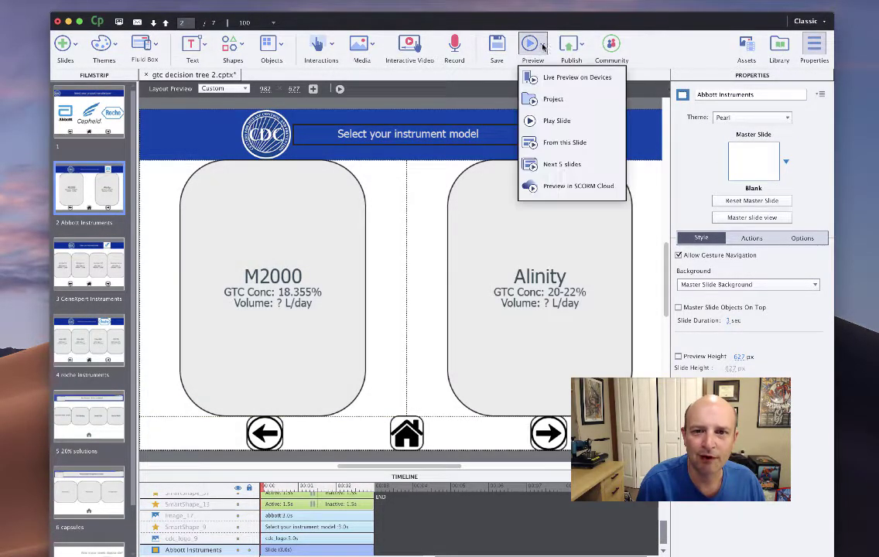
pyautogui.click(528, 121)
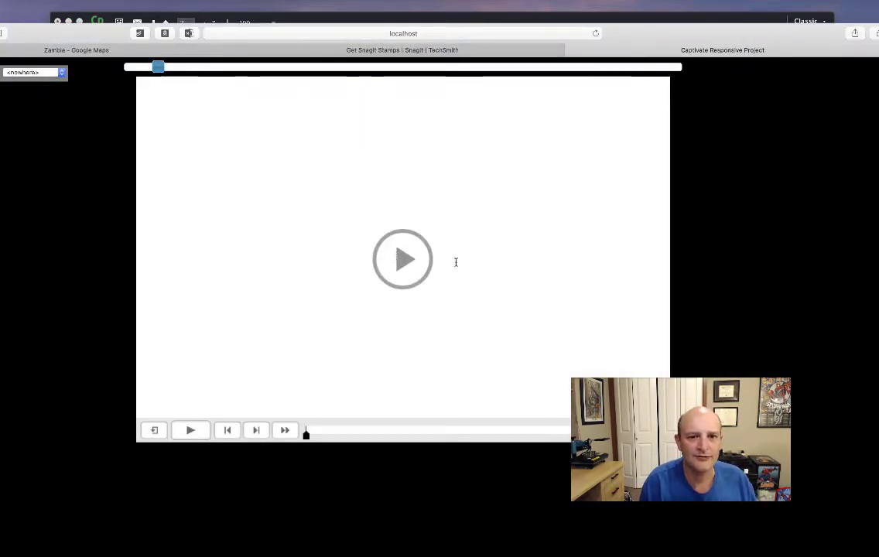
pyautogui.click(456, 263)
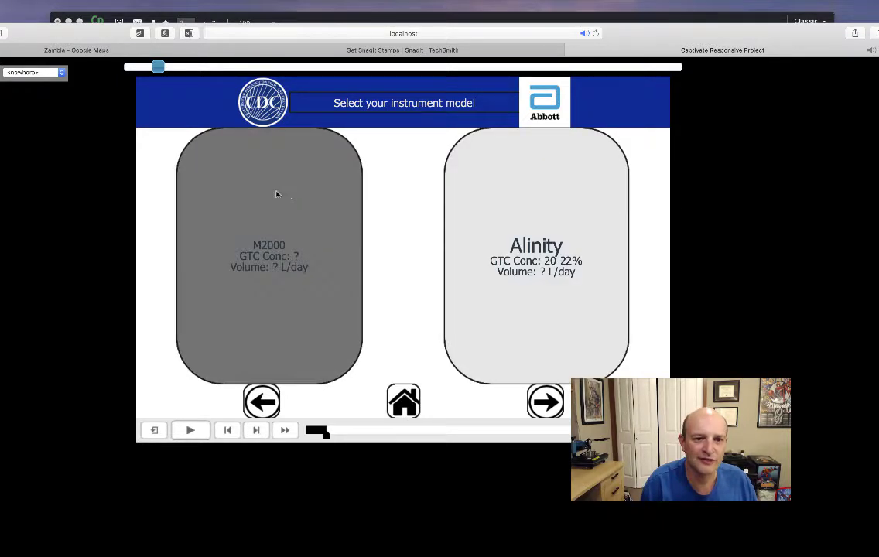
pyautogui.click(277, 194)
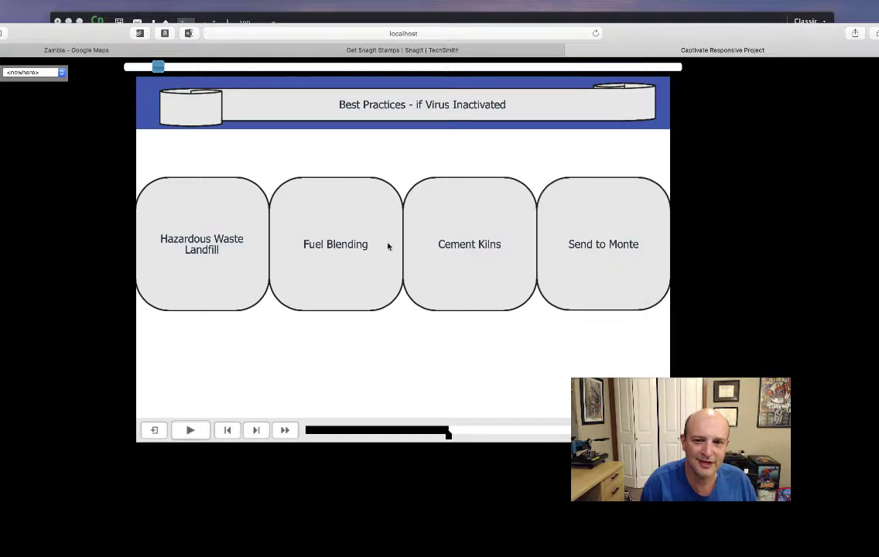
pyautogui.click(609, 252)
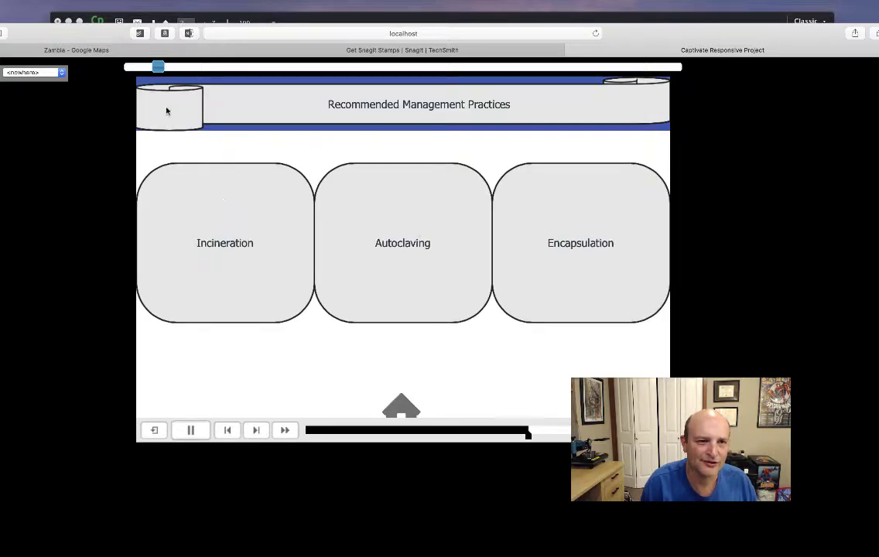
# Step: Pause the browser preview, return to the Captivate project and look over its available preview and publish options
pyautogui.click(191, 430)
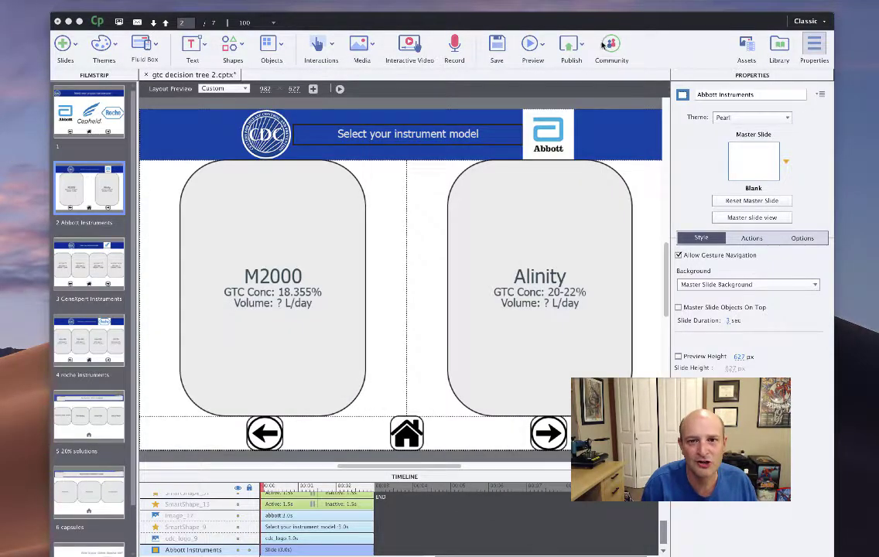
pyautogui.click(543, 45)
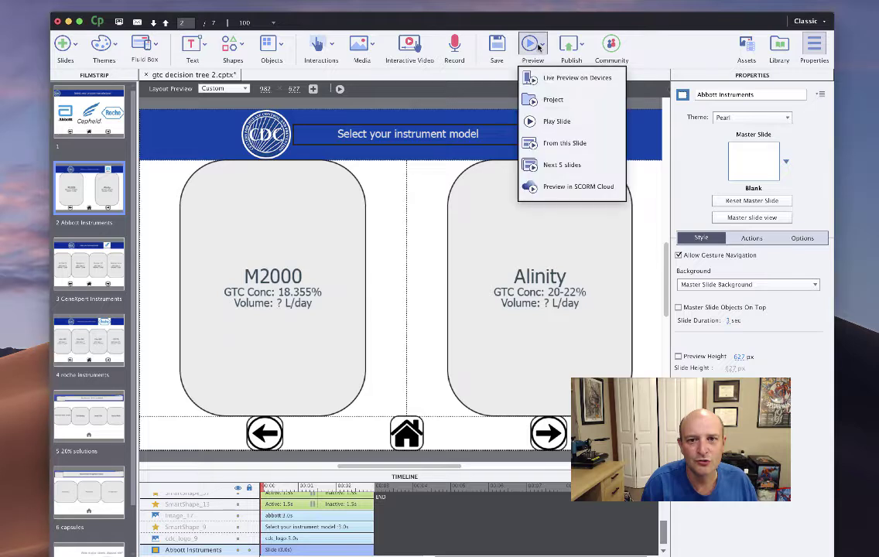
pyautogui.click(583, 48)
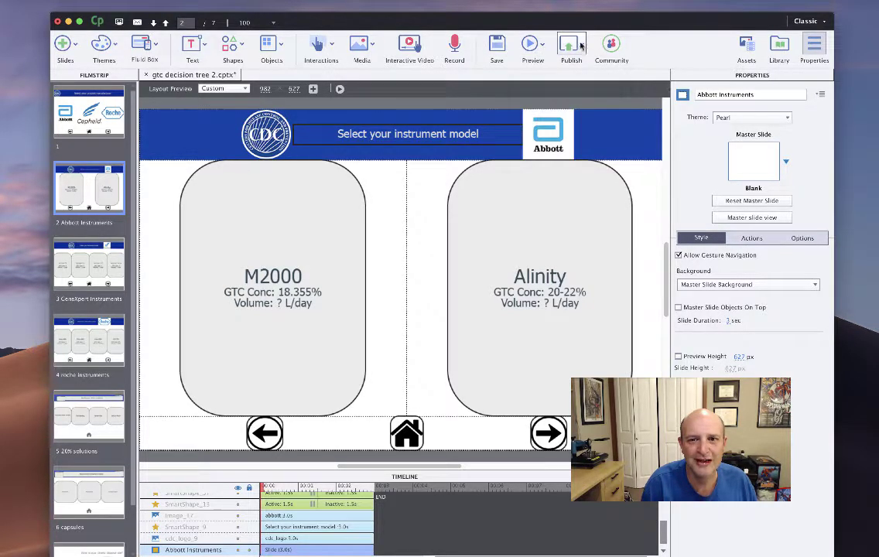
pyautogui.click(581, 47)
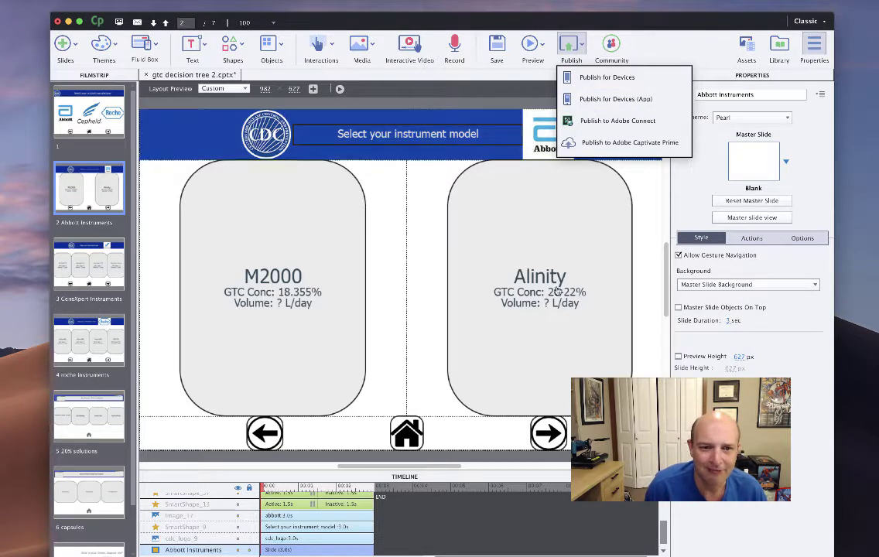
pyautogui.click(424, 196)
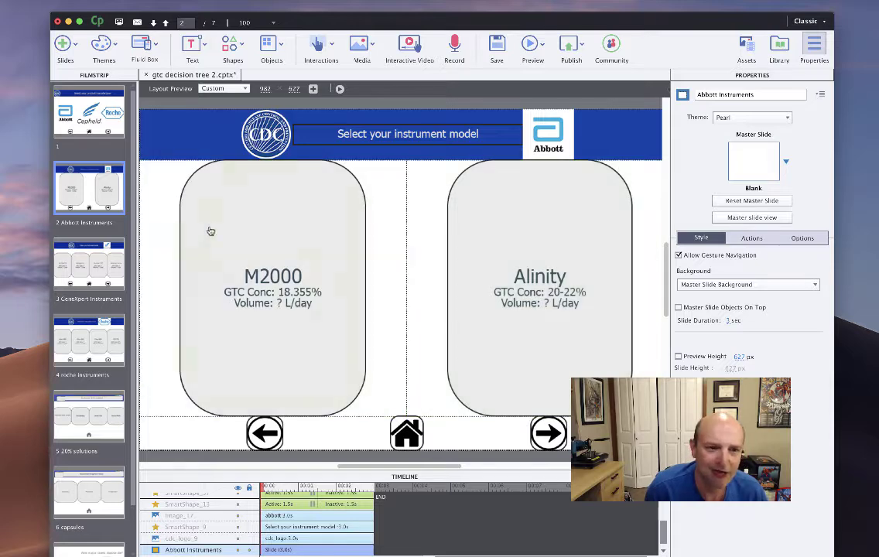
# Step: Open the closest disposal site slide and view its CDC logo in the image editor without changing it
pyautogui.scroll(-3, 89, 310)
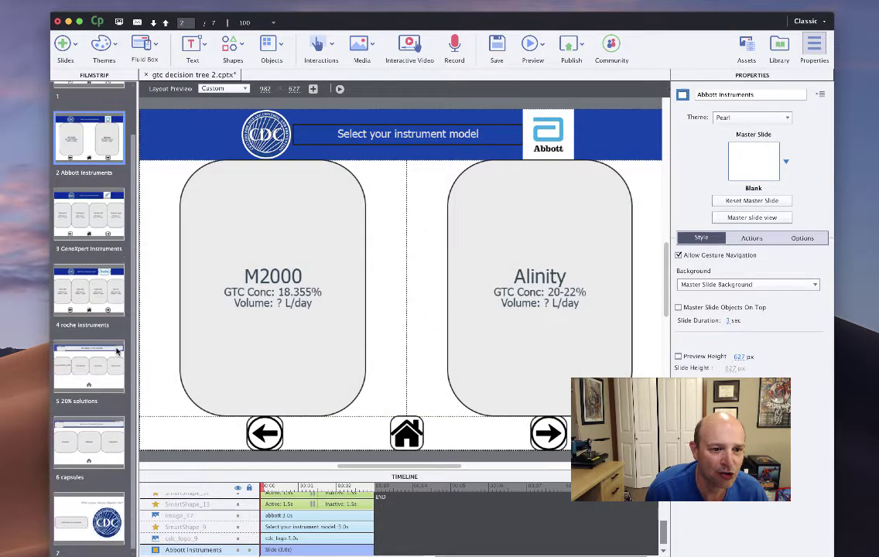
pyautogui.click(76, 514)
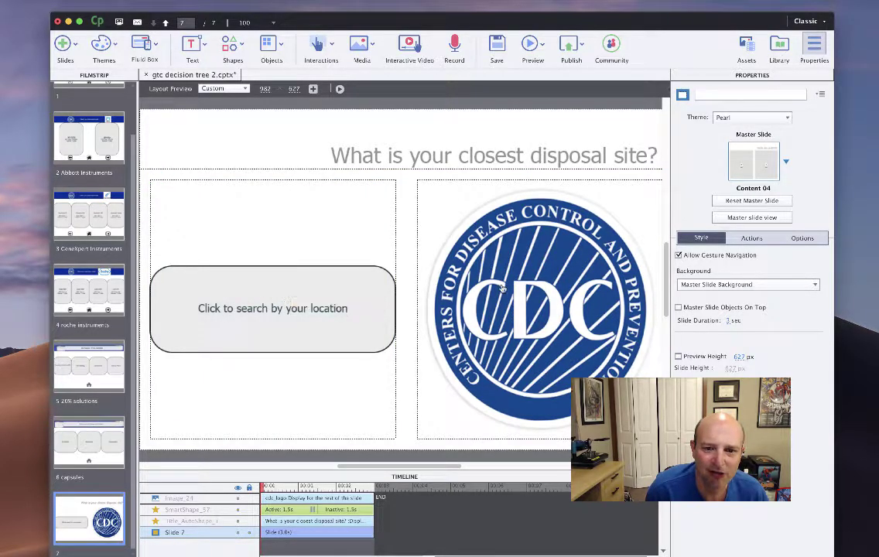
pyautogui.click(491, 212)
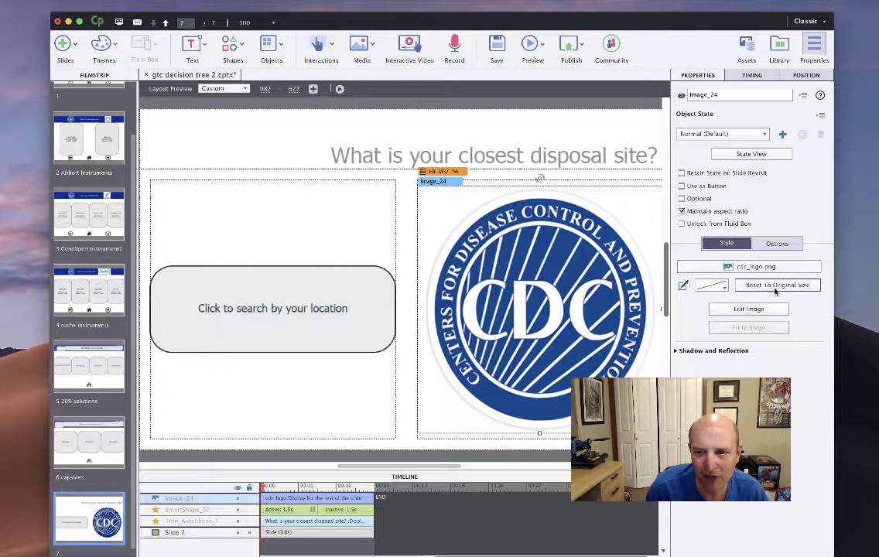
pyautogui.click(741, 309)
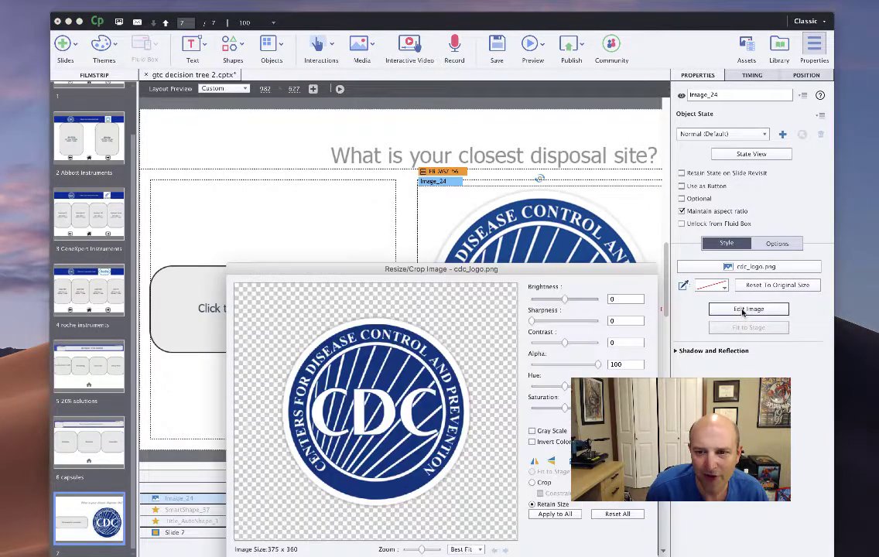
pyautogui.press('Escape')
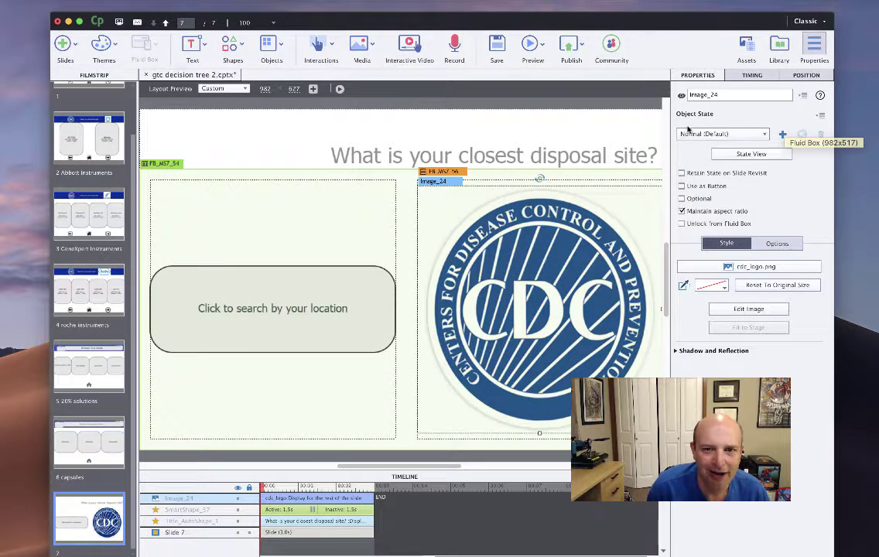
pyautogui.click(773, 0)
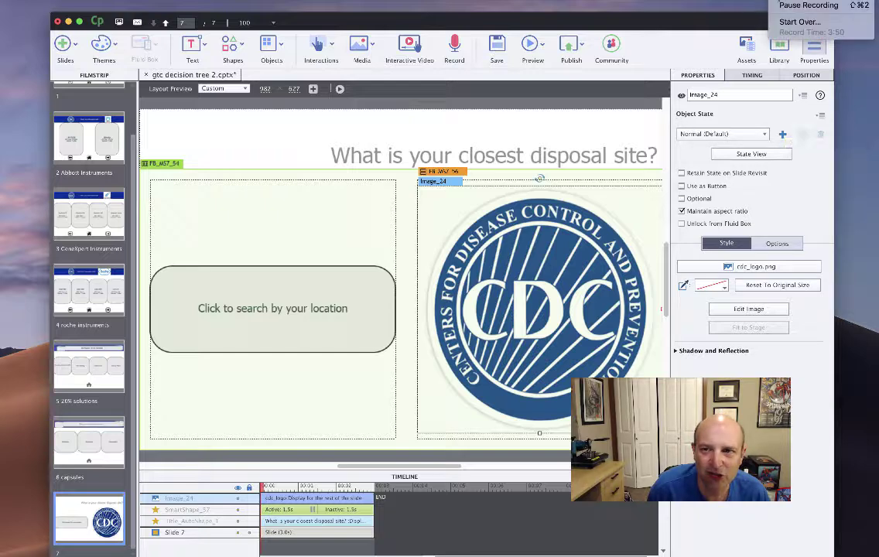
pyautogui.click(784, 5)
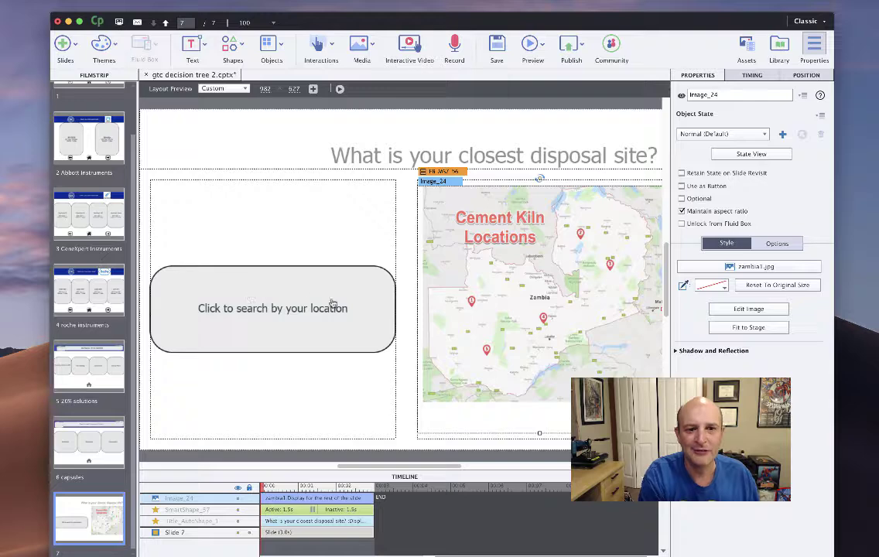
# Step: Set the "Click to search by your location" button's success action to Execute Advanced Actions and open the advanced action editor
pyautogui.click(286, 284)
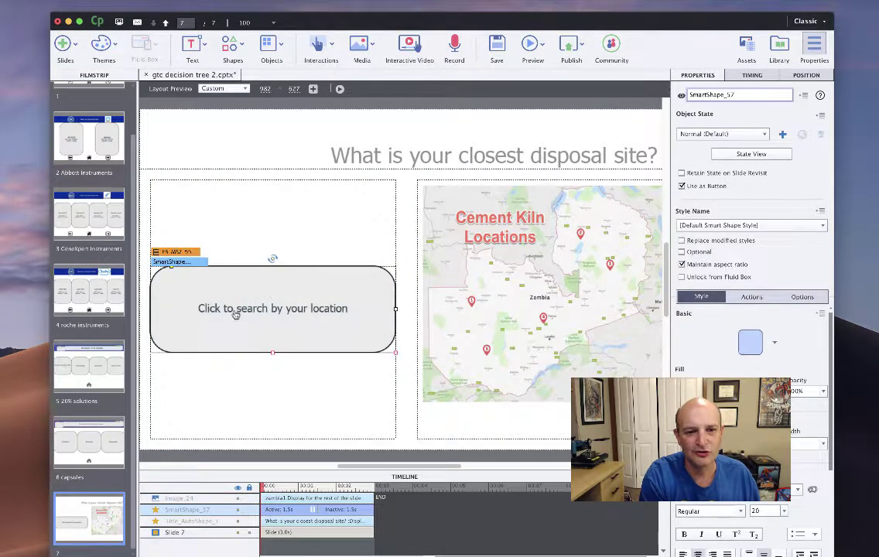
pyautogui.click(752, 297)
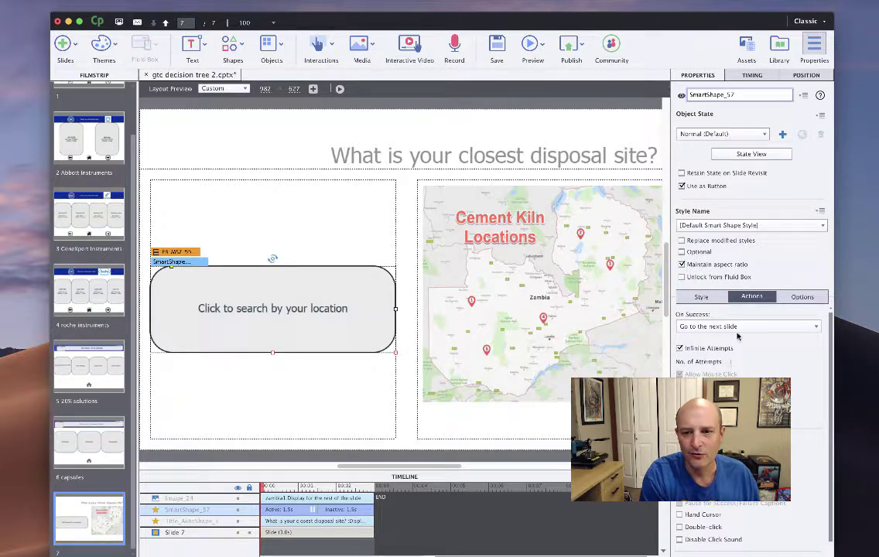
pyautogui.click(737, 327)
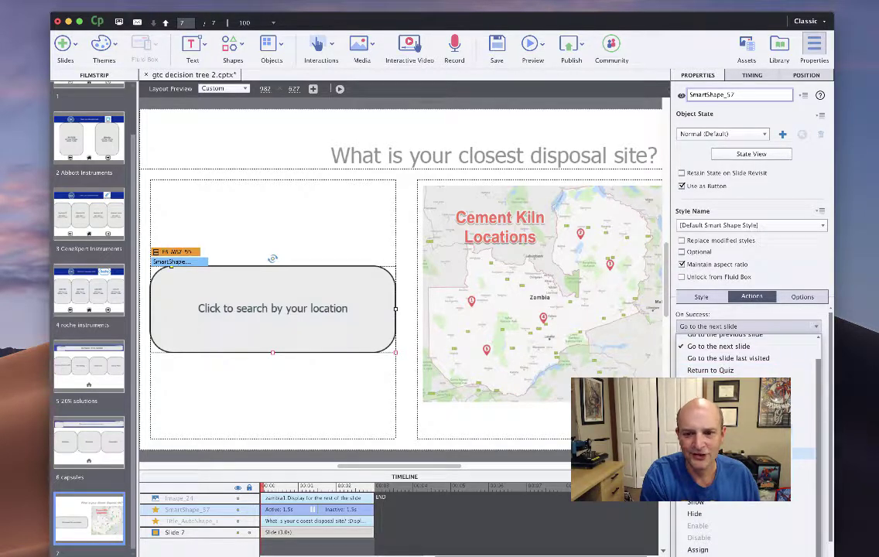
pyautogui.click(805, 454)
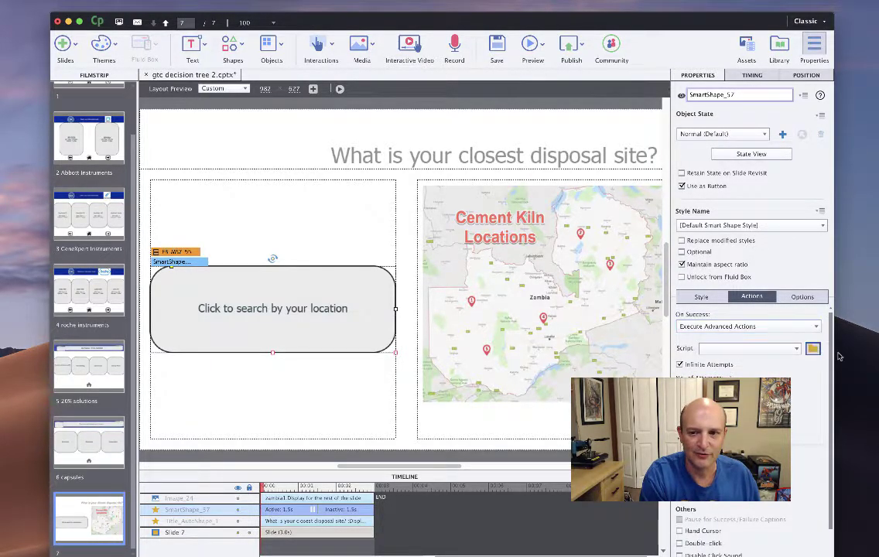
pyautogui.click(813, 348)
pyautogui.moveTo(529, 260); pyautogui.dragTo(562, 91)
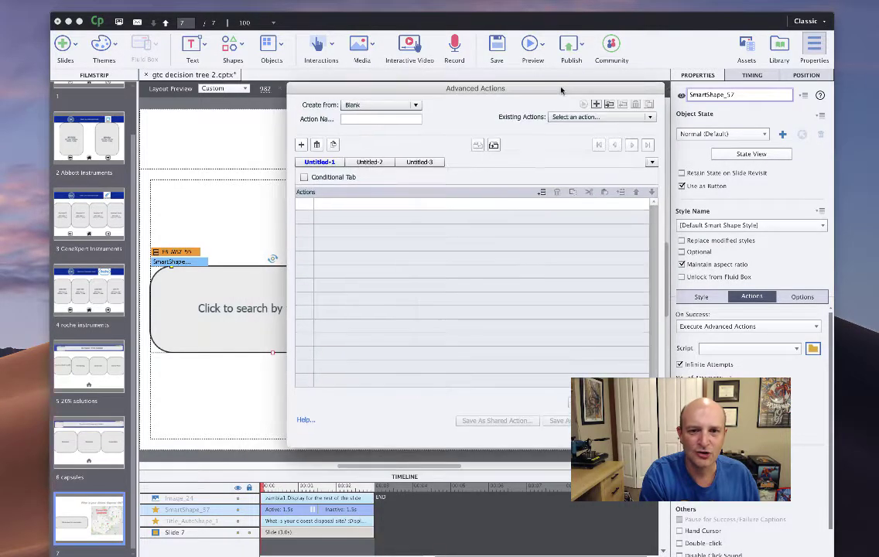
# Step: Open the project variables, select the geolocation variable locationoflusaka and open the map for choosing its location
pyautogui.click(373, 121)
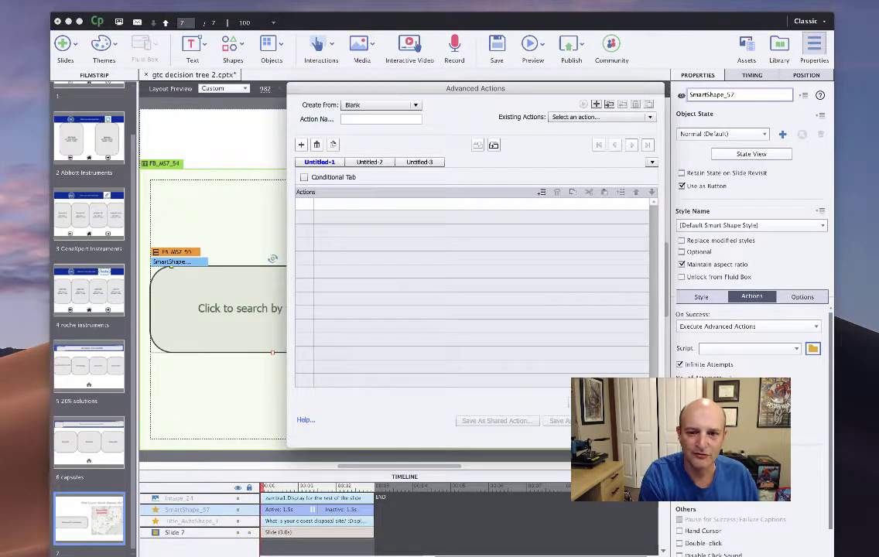
pyautogui.click(594, 402)
pyautogui.moveTo(524, 329); pyautogui.dragTo(497, 188)
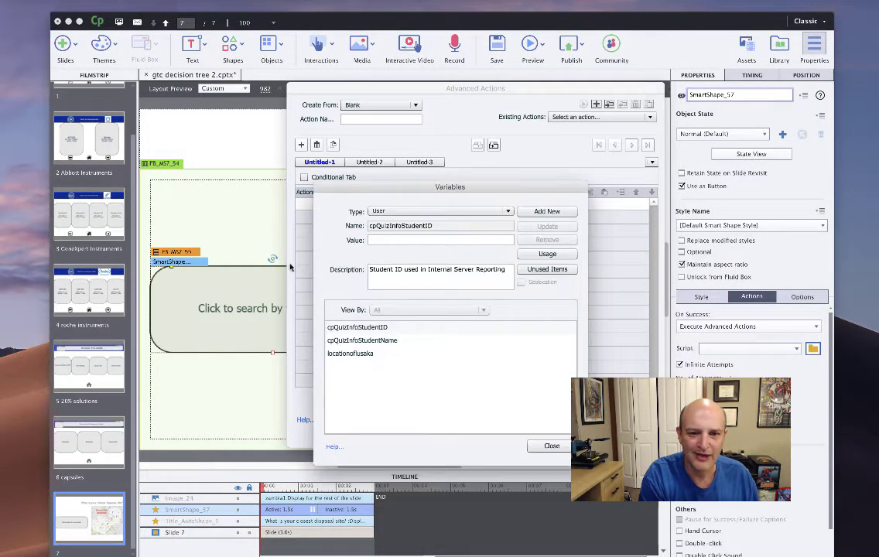
pyautogui.click(387, 240)
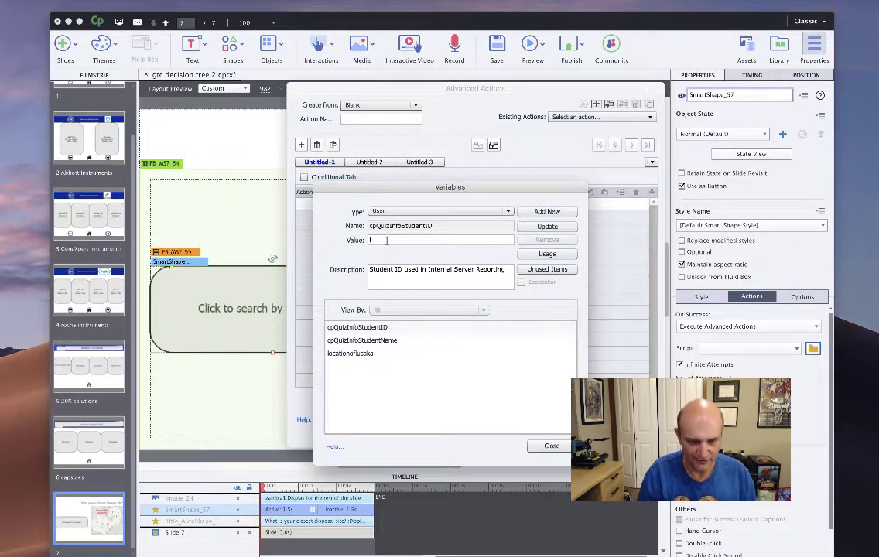
pyautogui.click(350, 354)
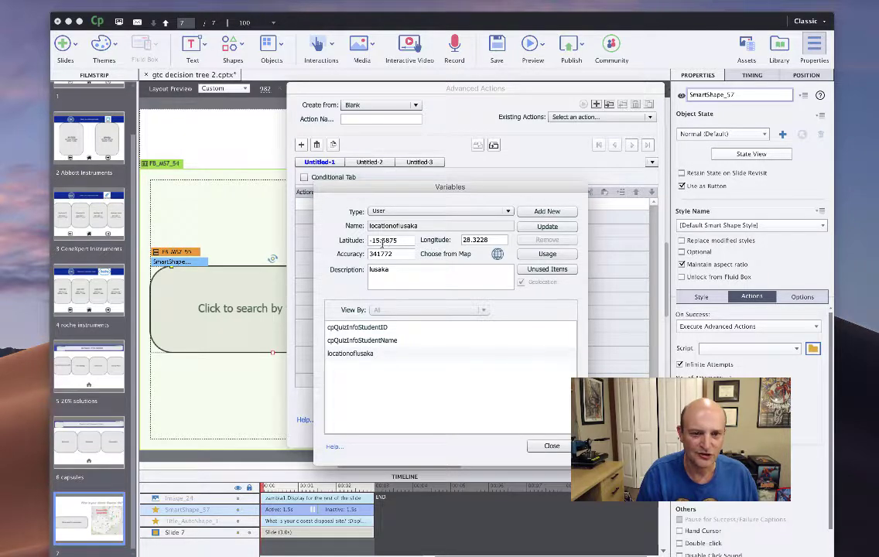
pyautogui.click(497, 254)
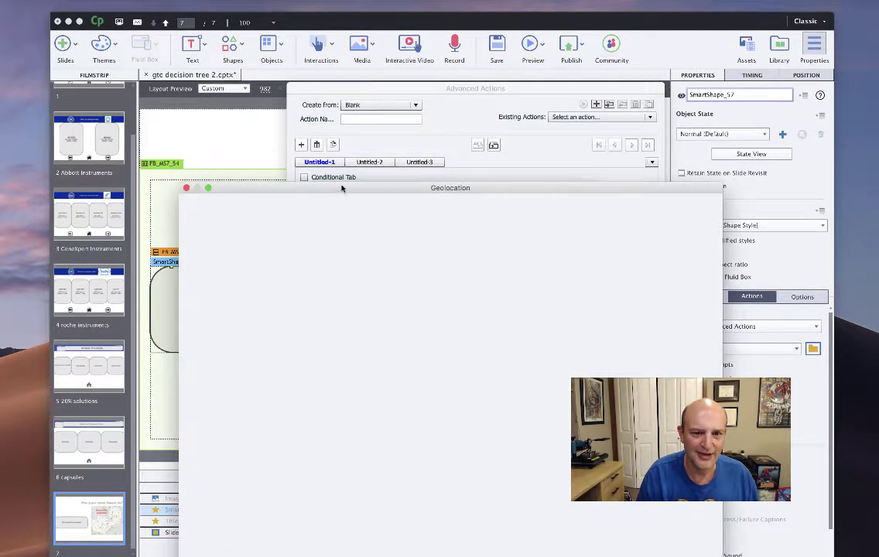
pyautogui.moveTo(341, 188); pyautogui.dragTo(353, 89)
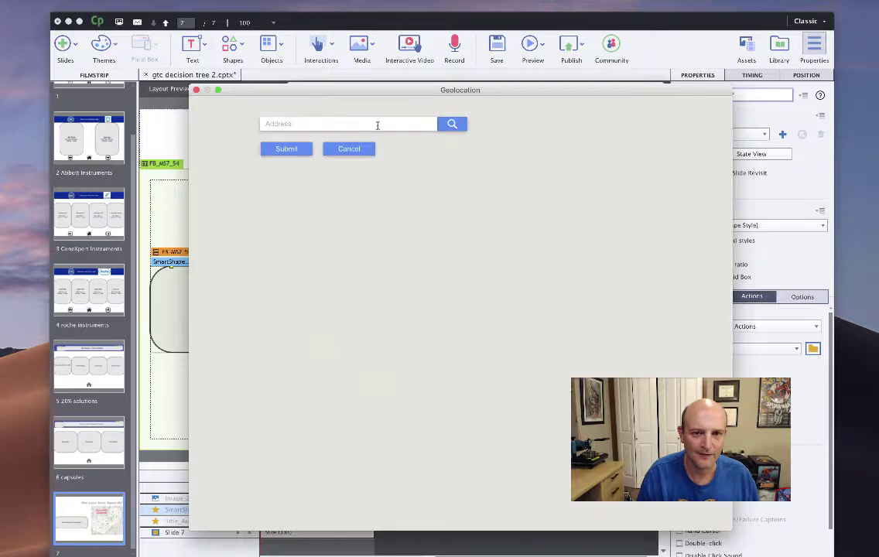
# Step: Widen the accuracy circle around Lusaka to about 428278 meters and examine the area it covers
pyautogui.moveTo(490, 310); pyautogui.dragTo(508, 309)
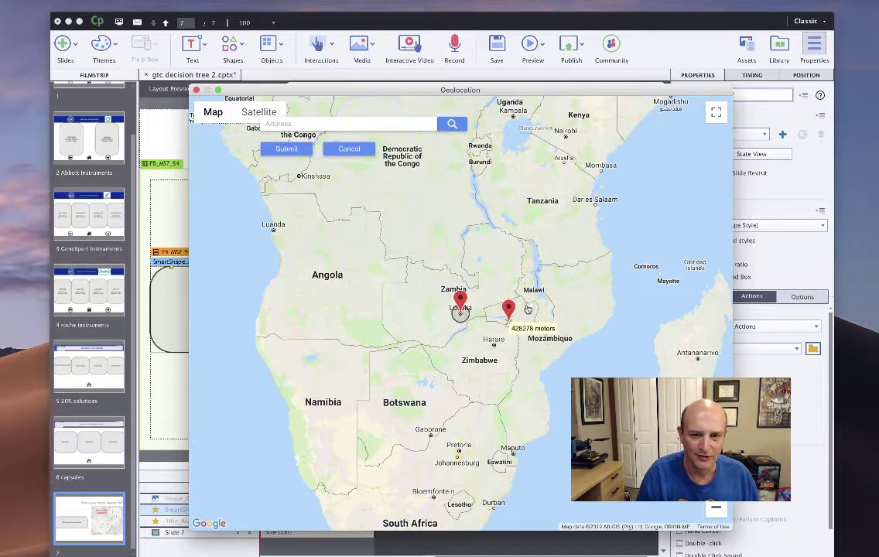
pyautogui.scroll(10, 395, 315)
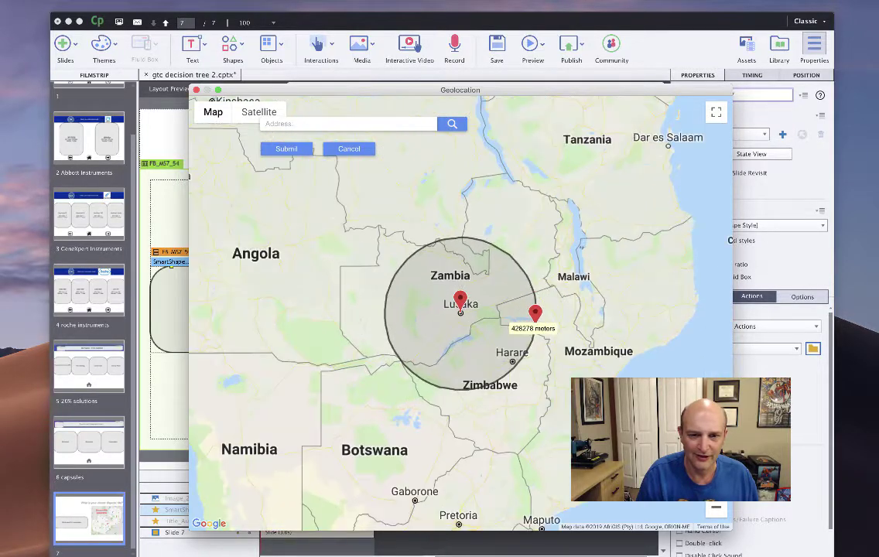
pyautogui.scroll(-5, 395, 314)
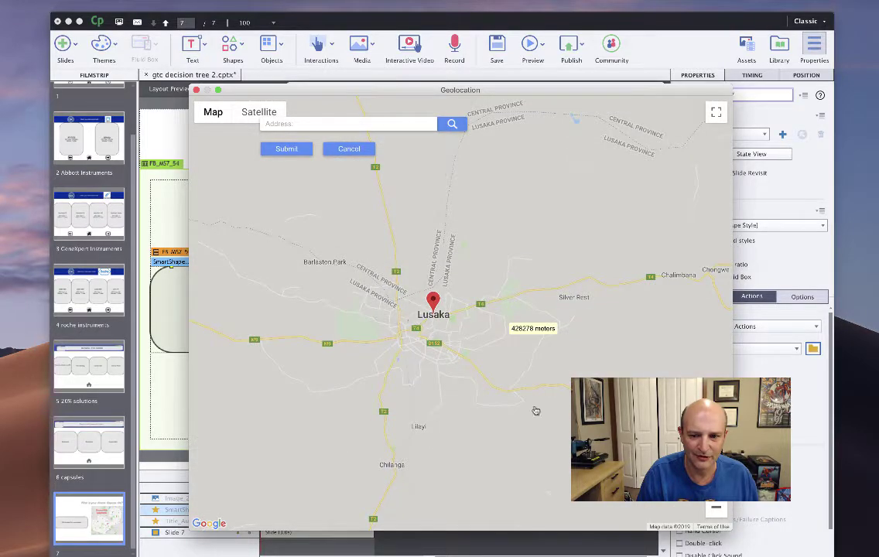
pyautogui.click(718, 514)
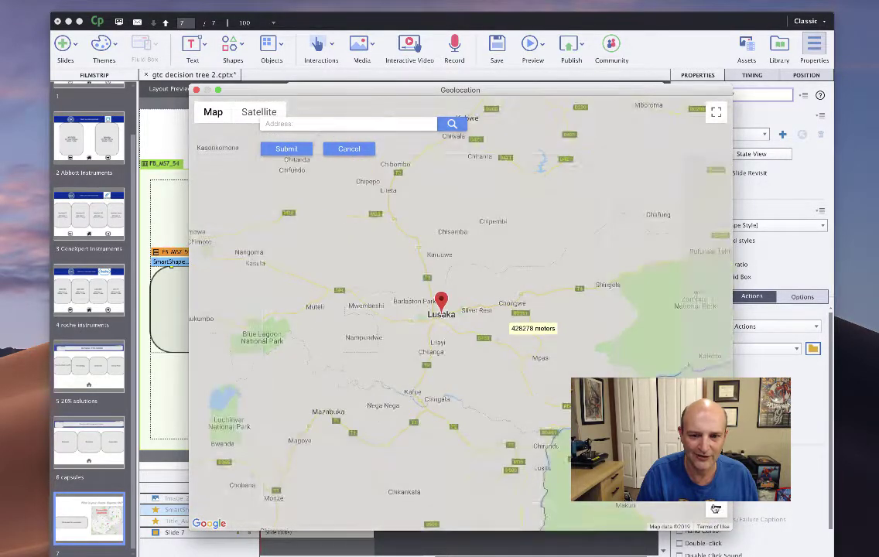
pyautogui.click(718, 514)
pyautogui.click(717, 513)
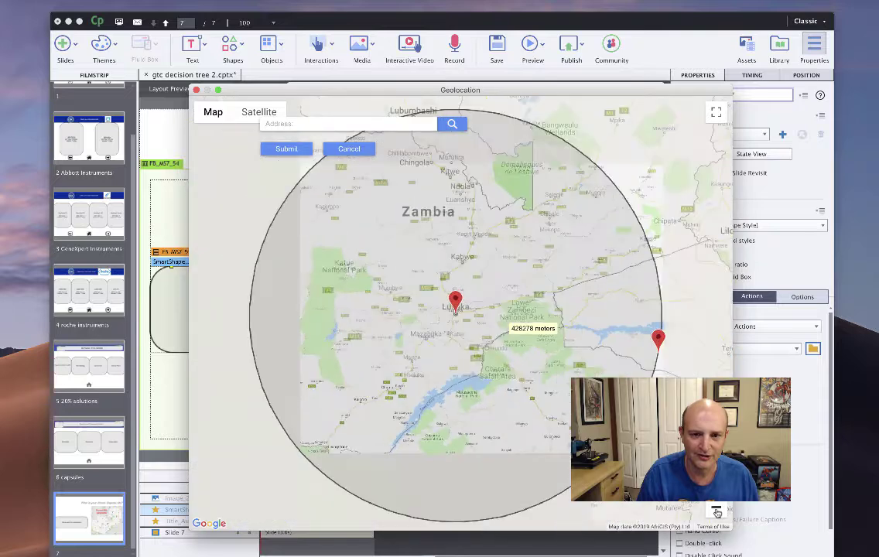
# Step: Shrink the accuracy circle around the Lusaka pin to about 844 meters
pyautogui.moveTo(475, 294)
pyautogui.mouseDown()
pyautogui.moveTo(442, 299)
pyautogui.moveTo(456, 311)
pyautogui.mouseUp()
pyautogui.scroll(5, 456, 311)
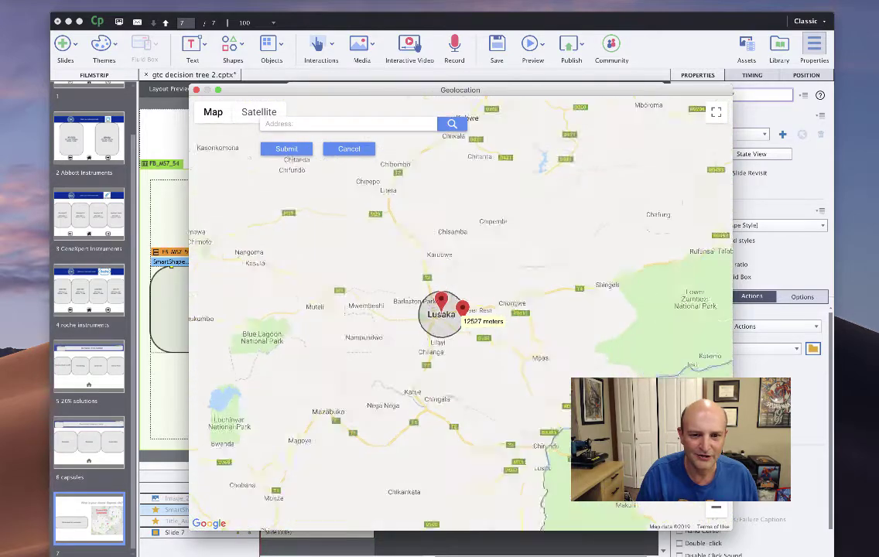
pyautogui.scroll(2, 476, 401)
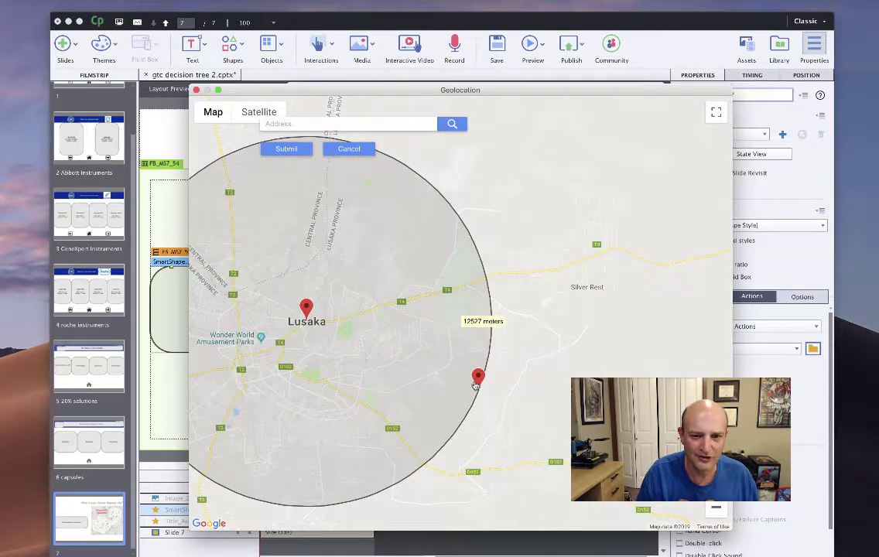
pyautogui.moveTo(475, 385)
pyautogui.mouseDown()
pyautogui.moveTo(357, 332)
pyautogui.moveTo(322, 335)
pyautogui.mouseUp()
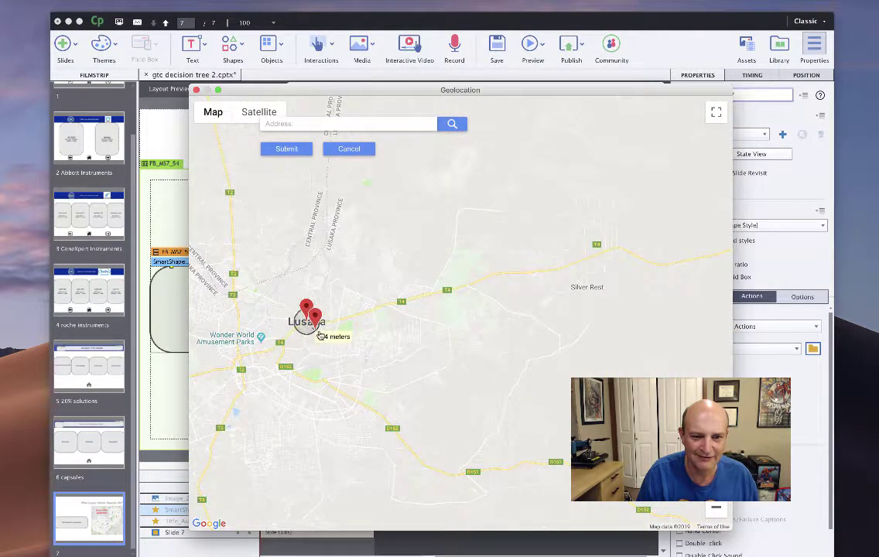
# Step: Tighten the accuracy circle further so its edge marker sits right beside the Lusaka pin
pyautogui.click(716, 486)
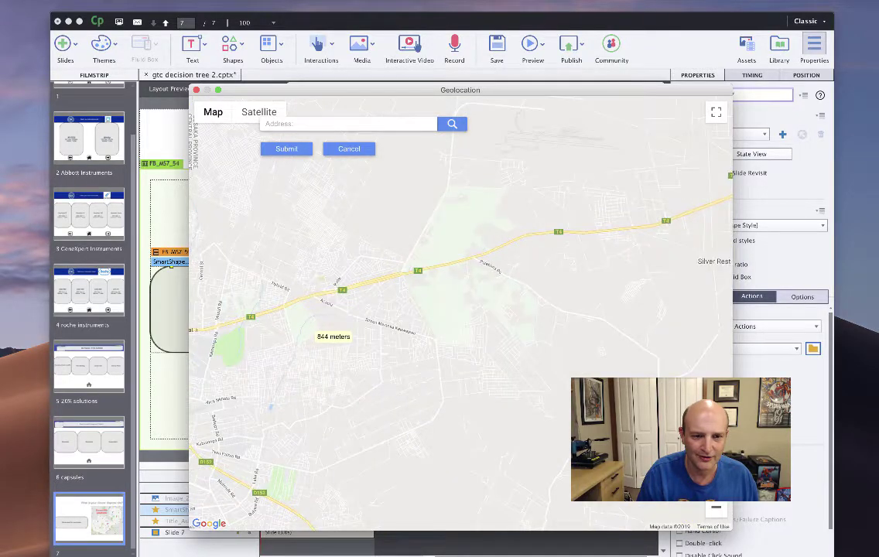
pyautogui.moveTo(271, 390); pyautogui.dragTo(579, 405)
pyautogui.click(716, 486)
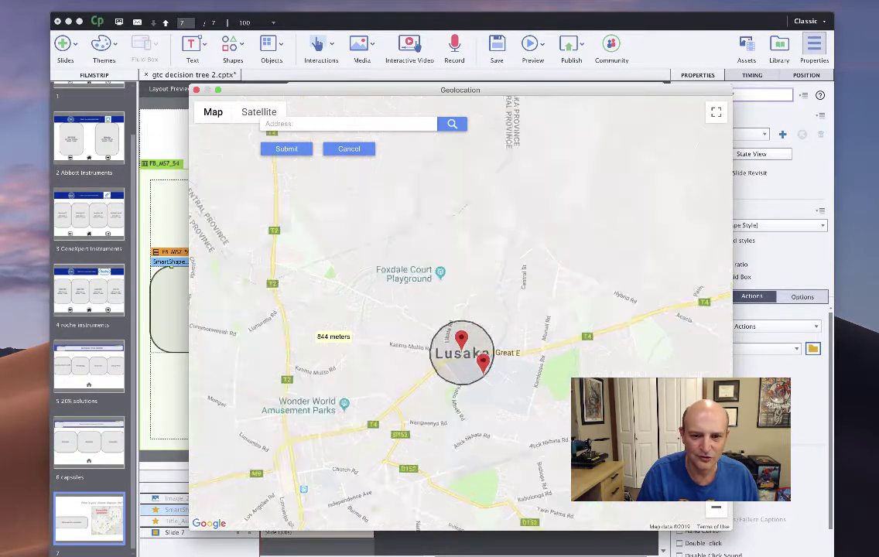
pyautogui.click(716, 485)
pyautogui.moveTo(531, 499)
pyautogui.mouseDown()
pyautogui.moveTo(464, 437)
pyautogui.moveTo(471, 446)
pyautogui.moveTo(469, 432)
pyautogui.mouseUp()
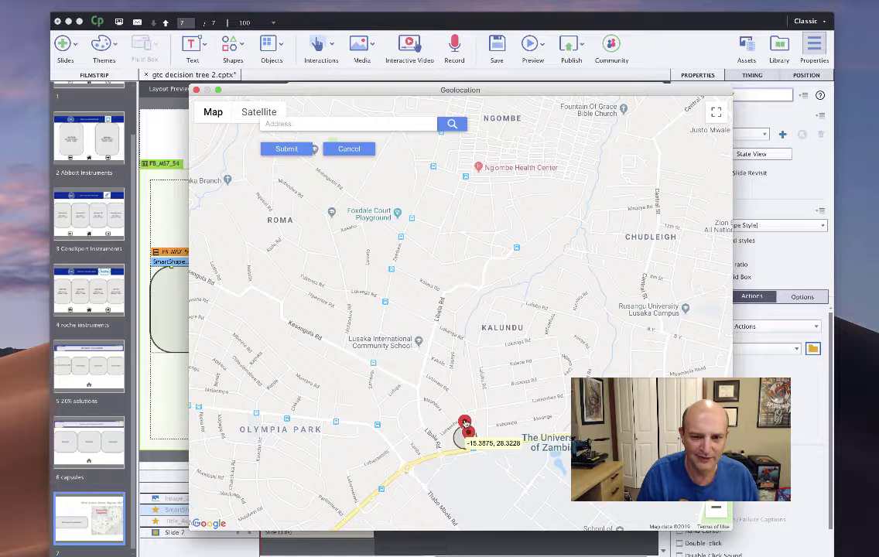
# Step: Pick a new geolocation point at -15.386466, 28.337348 near the University of Zambia
pyautogui.click(571, 416)
pyautogui.moveTo(602, 413); pyautogui.dragTo(626, 408)
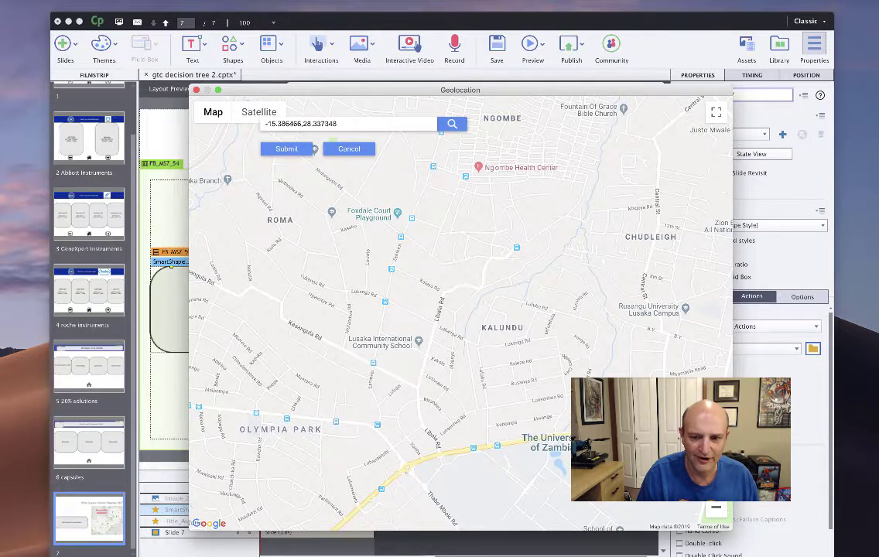
# Step: Submit the picked map point for the locationoflusaka variable and close the variables dialog
pyautogui.click(280, 148)
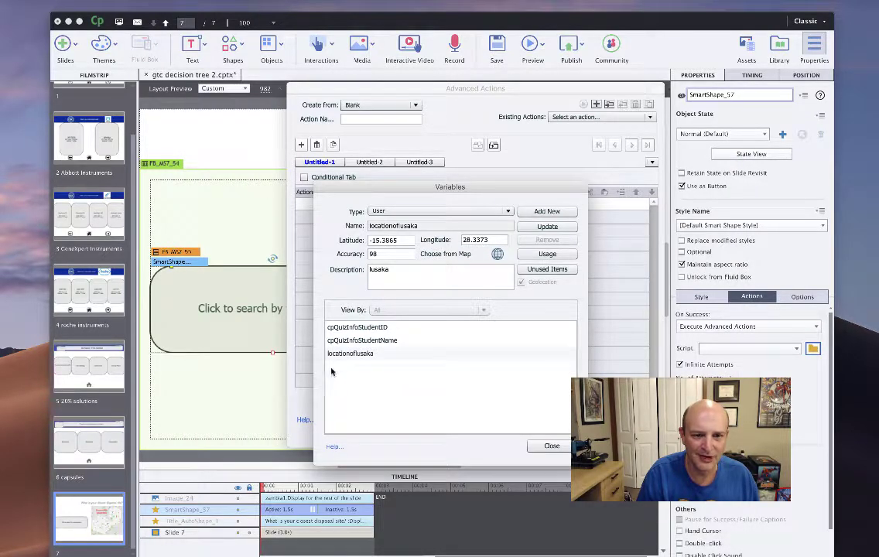
pyautogui.click(552, 446)
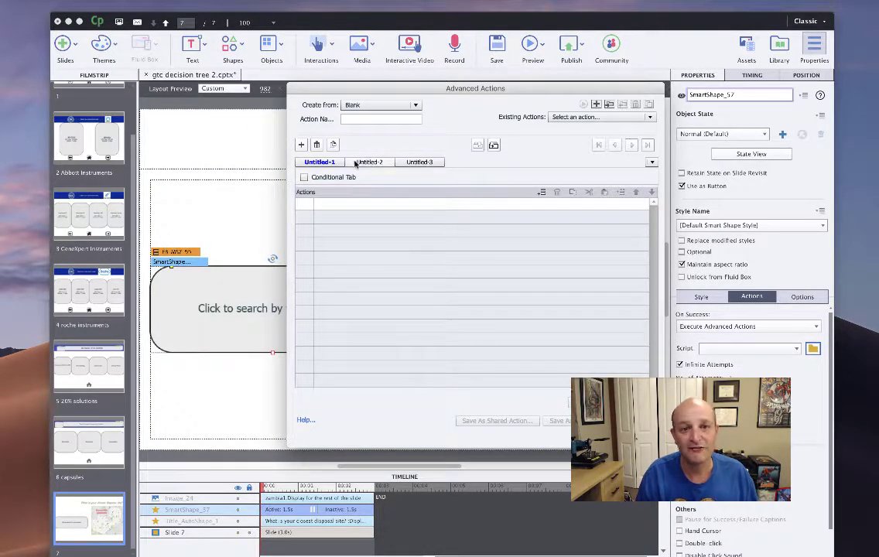
# Step: Make the first decision of the advanced action conditional, performing its actions if all conditions are true
pyautogui.click(303, 178)
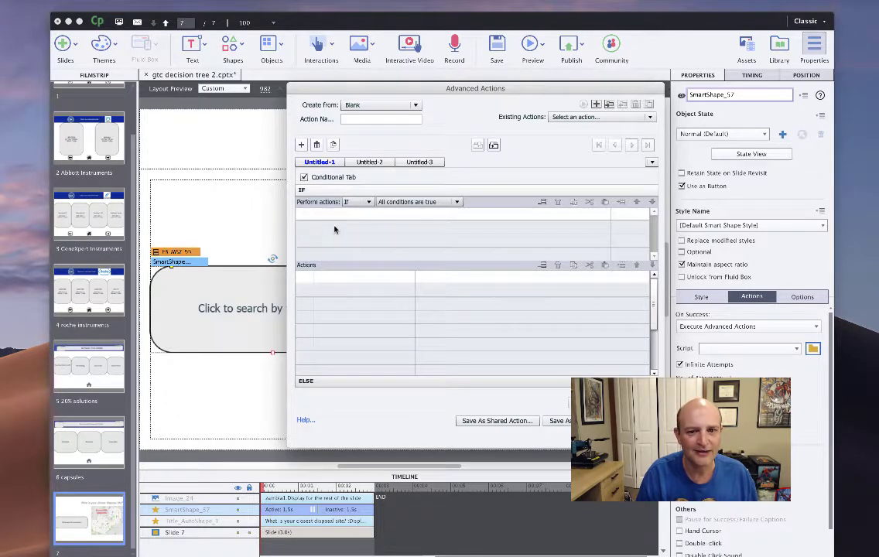
pyautogui.click(401, 202)
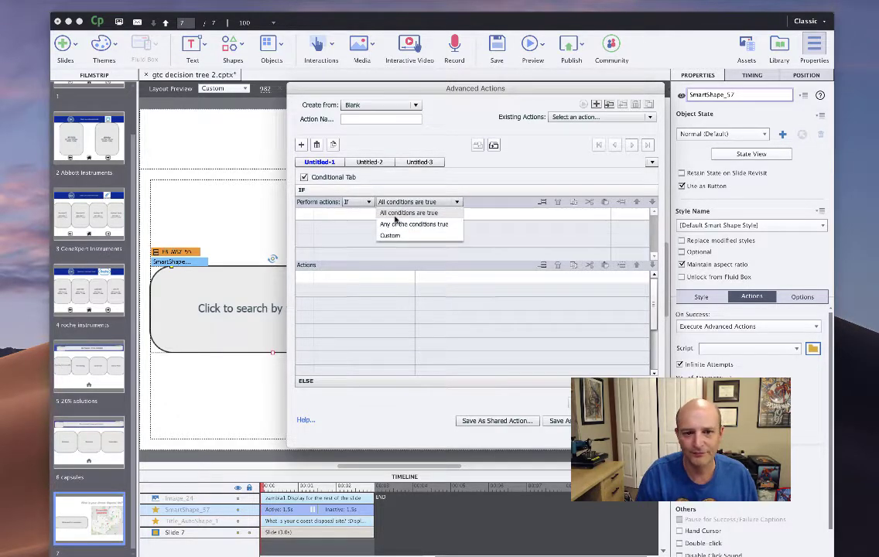
pyautogui.click(396, 214)
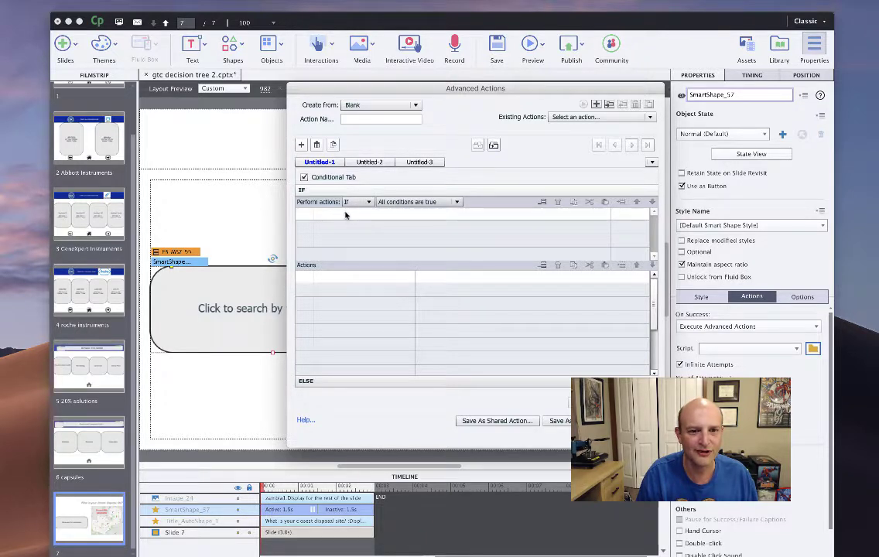
# Step: Add a condition to the decision that tests the cpInfoGeoLocation variable
pyautogui.click(544, 202)
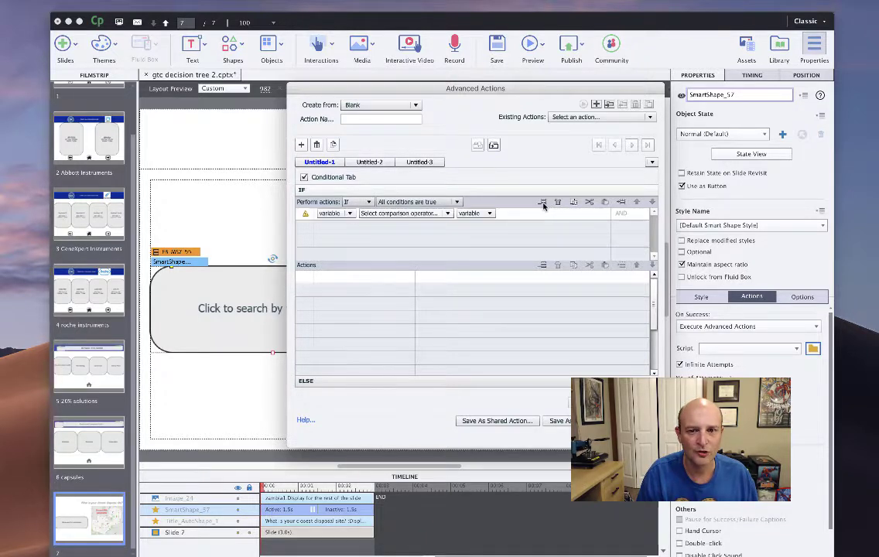
pyautogui.click(350, 215)
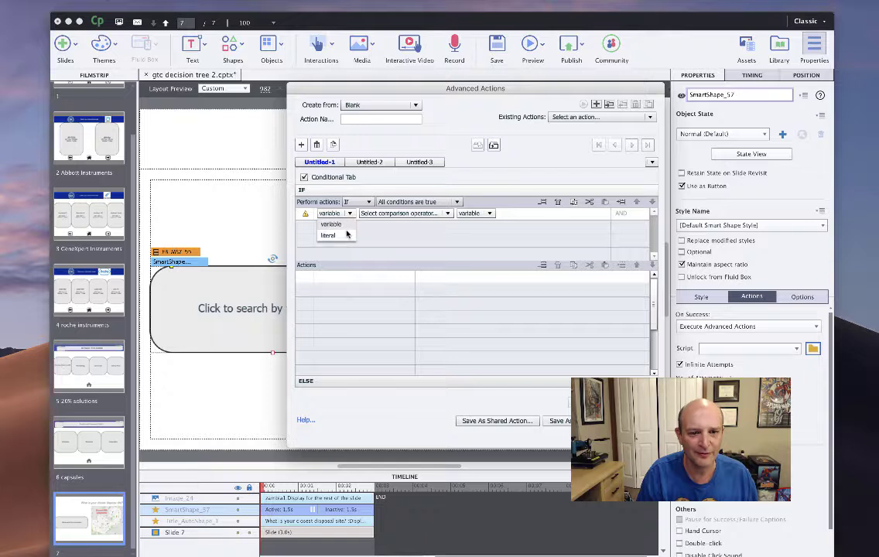
pyautogui.click(350, 231)
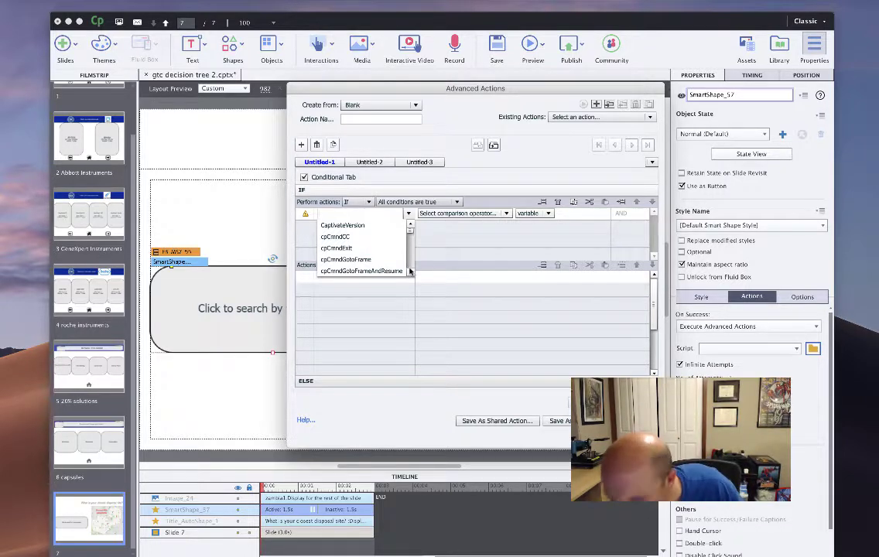
pyautogui.scroll(-4, 411, 271)
pyautogui.scroll(-10, 410, 272)
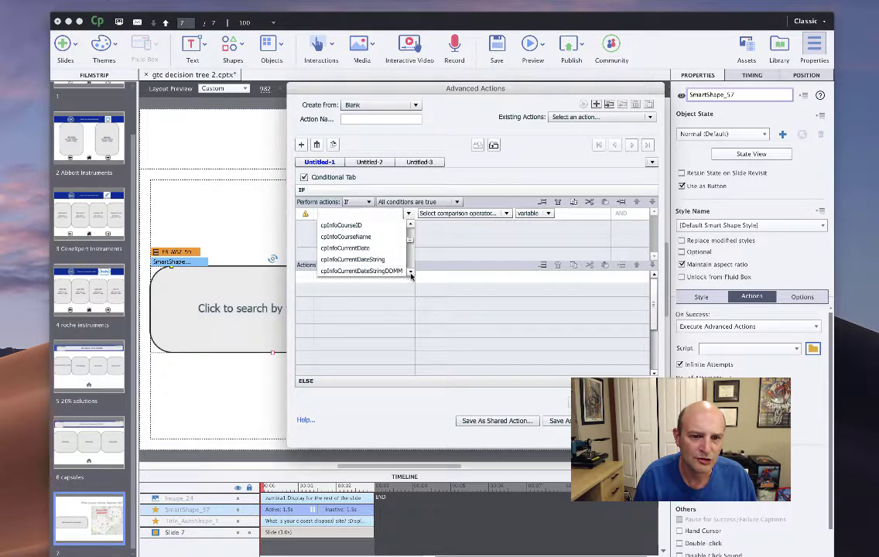
pyautogui.click(411, 272)
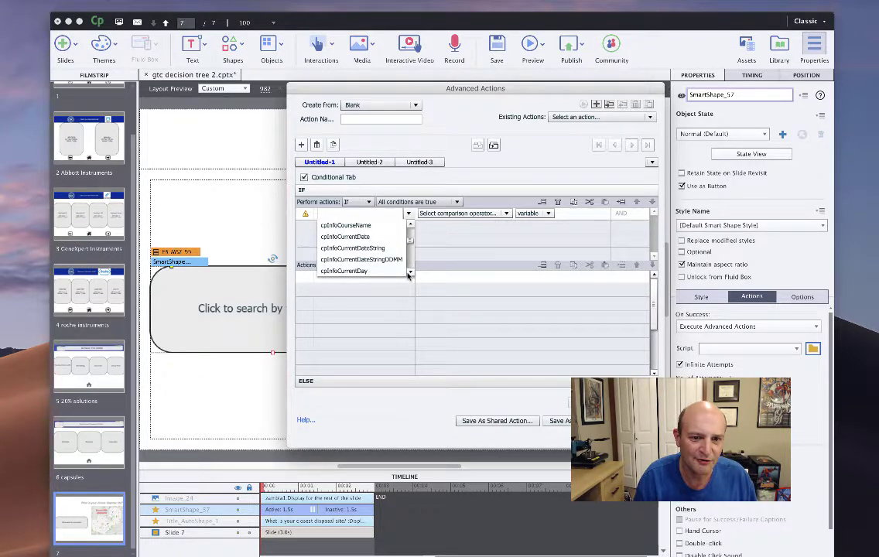
pyautogui.scroll(-7, 410, 273)
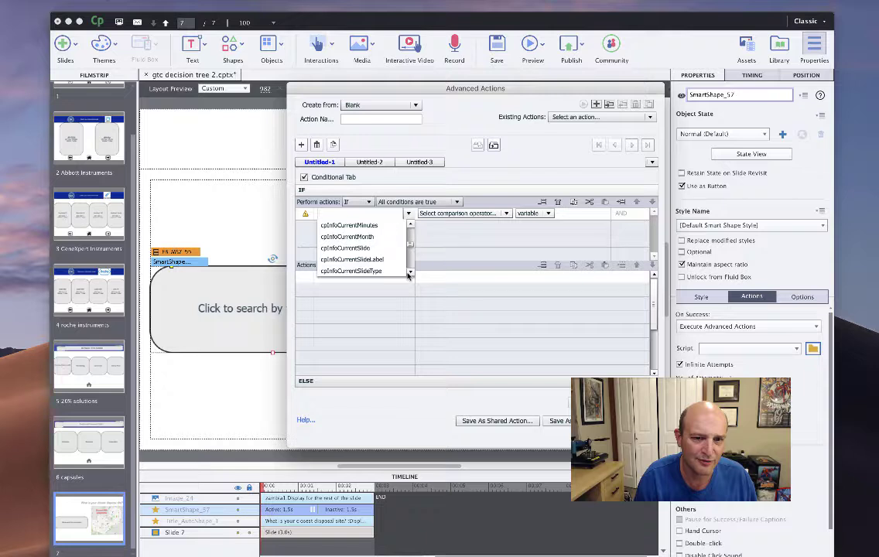
pyautogui.scroll(-8, 408, 275)
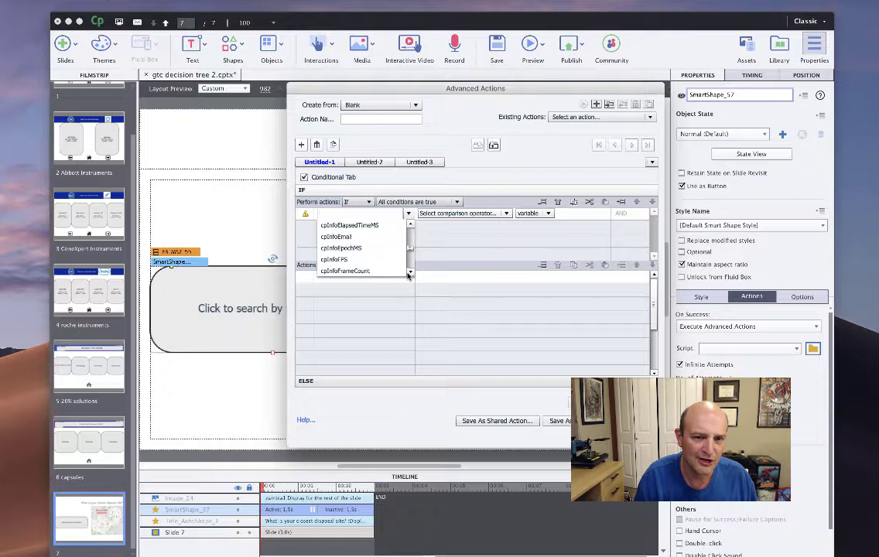
pyautogui.scroll(-3, 409, 276)
pyautogui.click(348, 248)
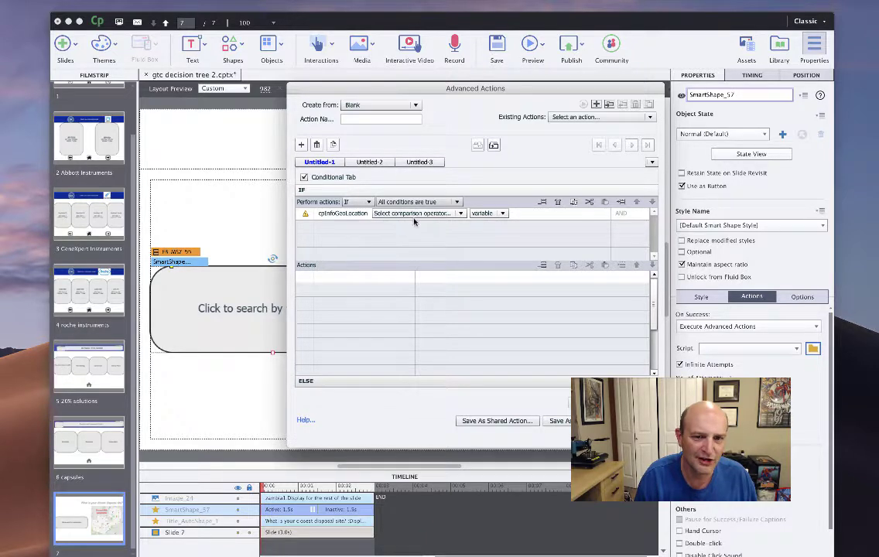
# Step: Complete the condition as equal to the locationoflusaka variable, and close the advanced action without saving it
pyautogui.click(460, 214)
pyautogui.click(453, 223)
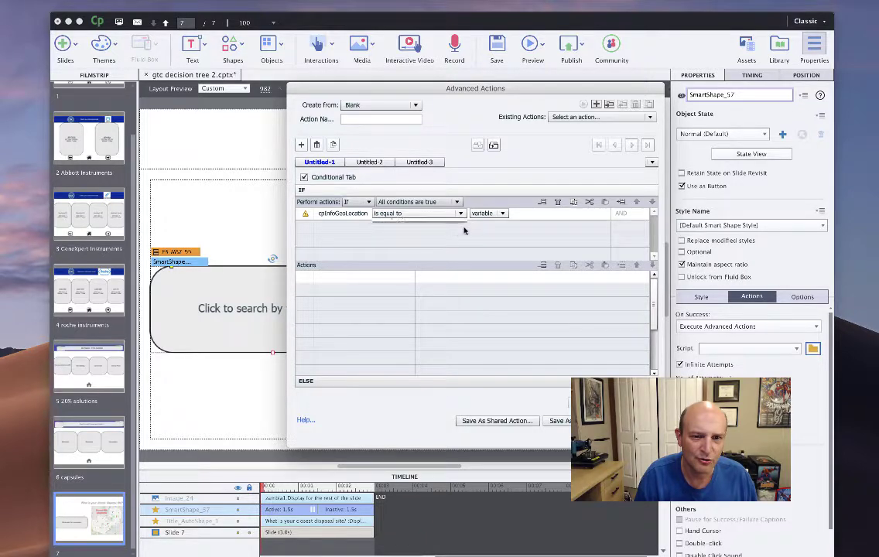
pyautogui.click(436, 213)
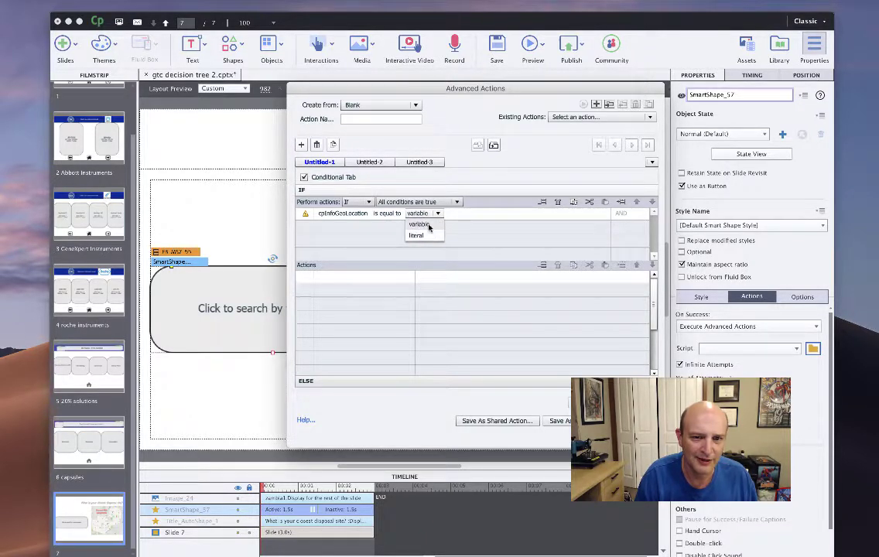
pyautogui.click(426, 224)
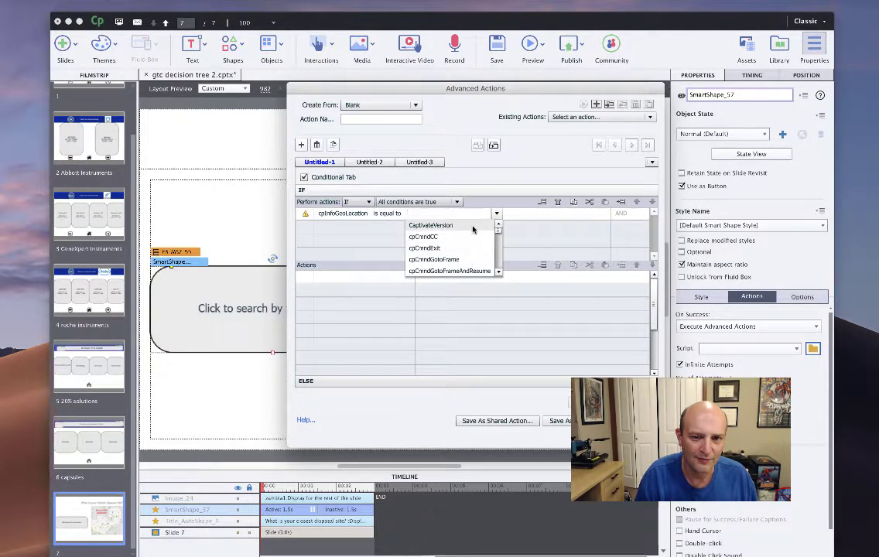
pyautogui.write('lu')
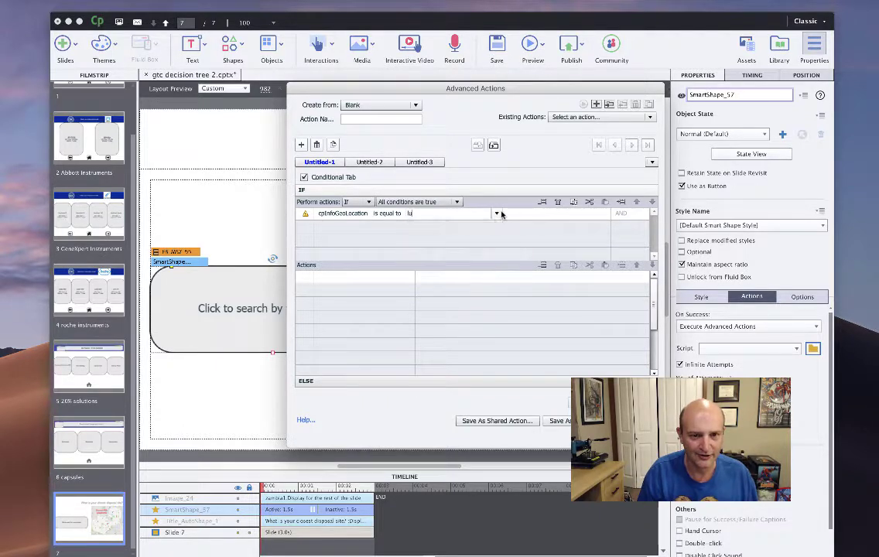
pyautogui.click(419, 249)
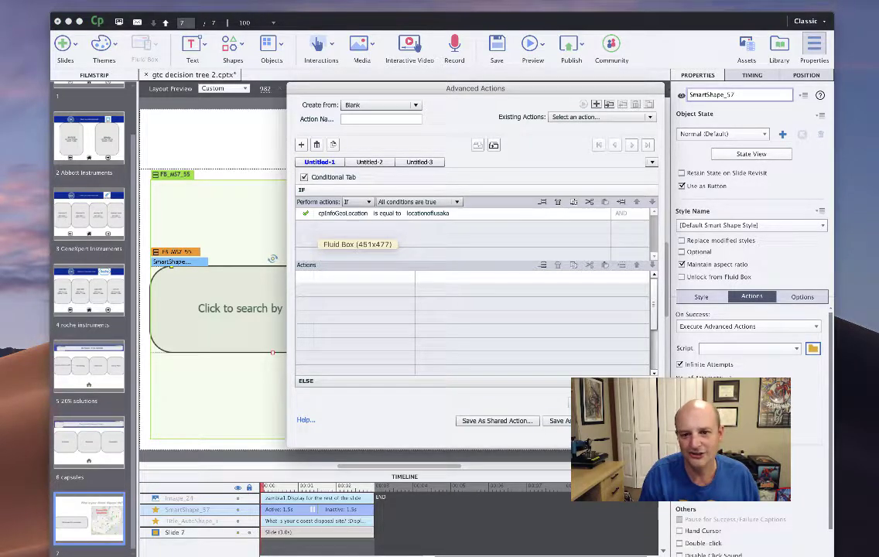
pyautogui.click(633, 421)
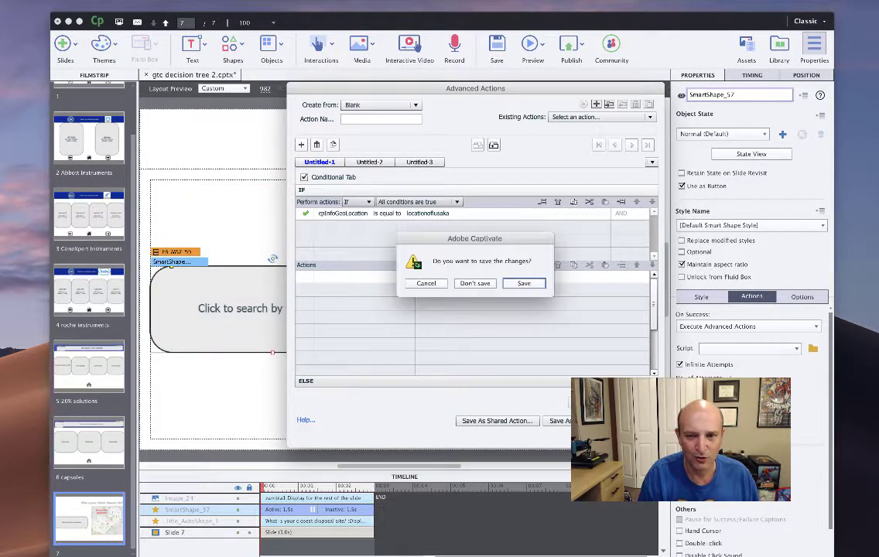
pyautogui.click(473, 284)
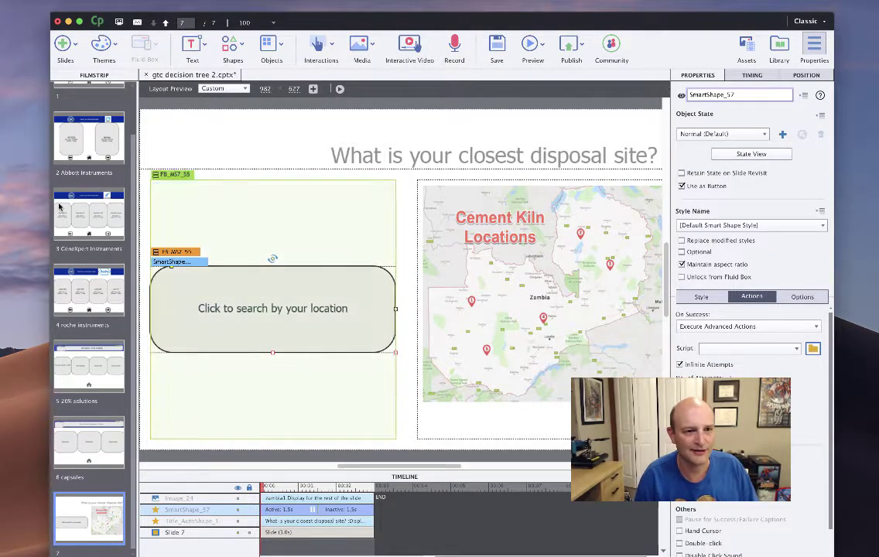
# Step: Insert a blank slide directly after slide 1, the product manufacturer selection
pyautogui.click(89, 143)
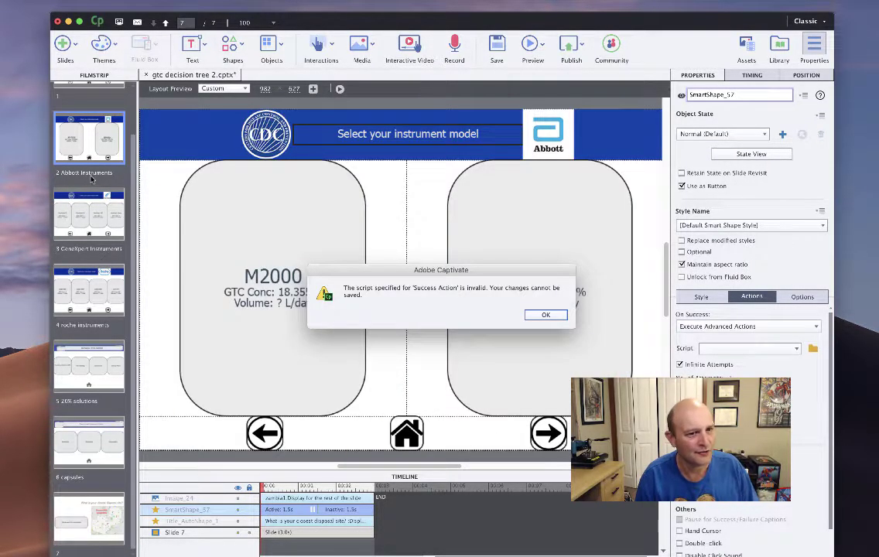
pyautogui.click(546, 315)
pyautogui.scroll(2, 85, 194)
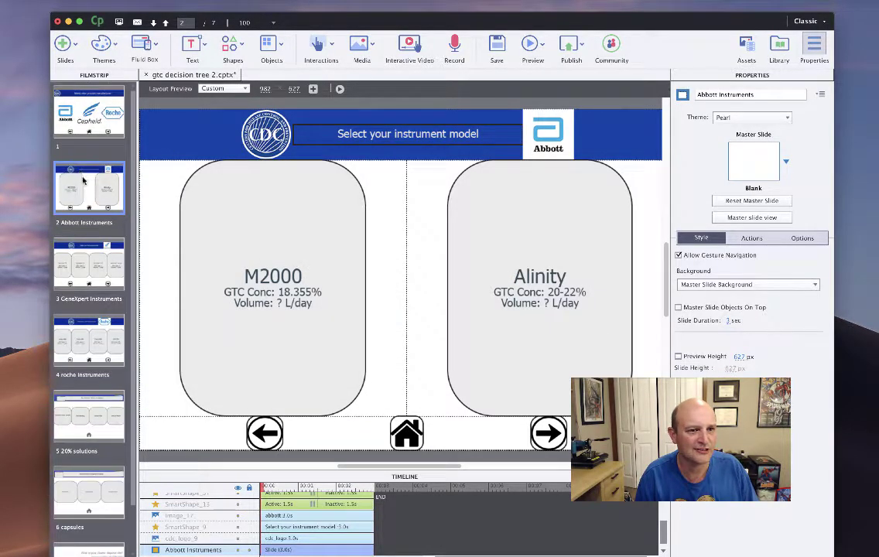
pyautogui.click(74, 116)
pyautogui.click(76, 46)
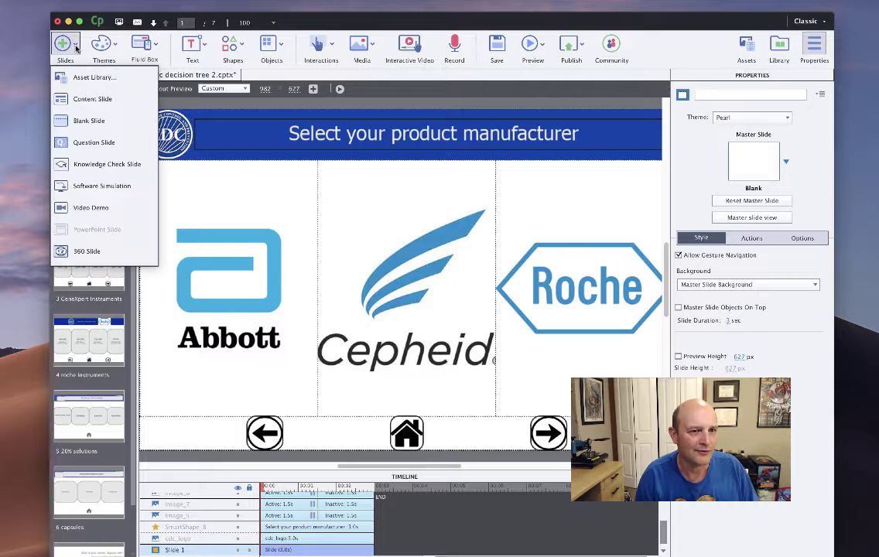
pyautogui.click(78, 122)
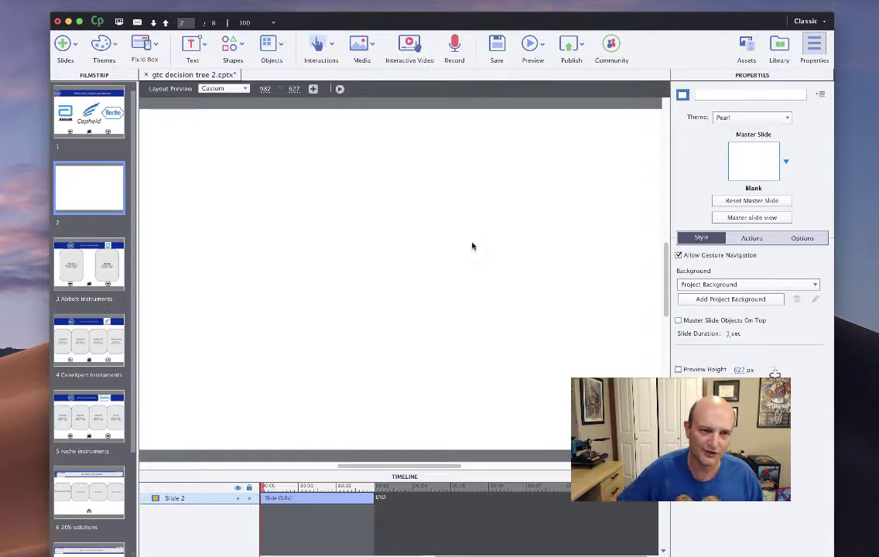
# Step: Divide the blank slide into three vertically stacked fluid boxes, with short top and bottom rows and a tall middle row
pyautogui.click(145, 48)
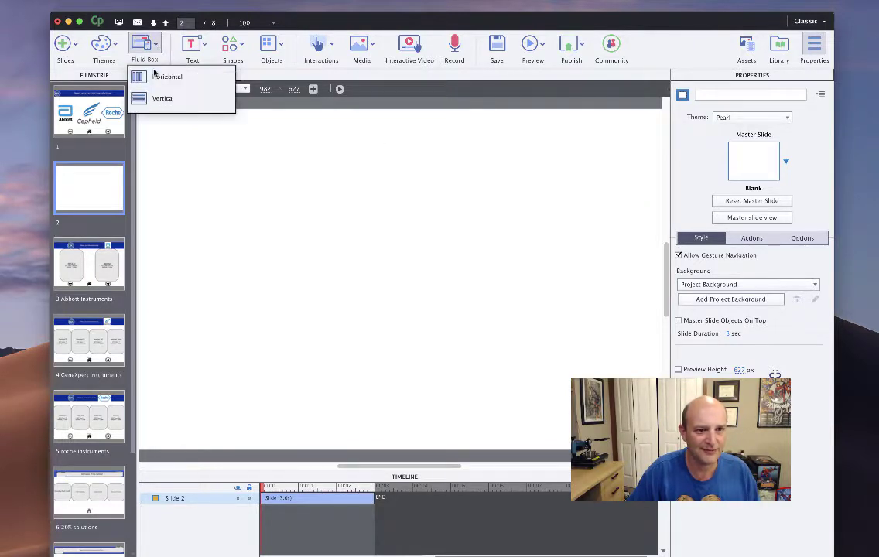
pyautogui.moveTo(155, 99)
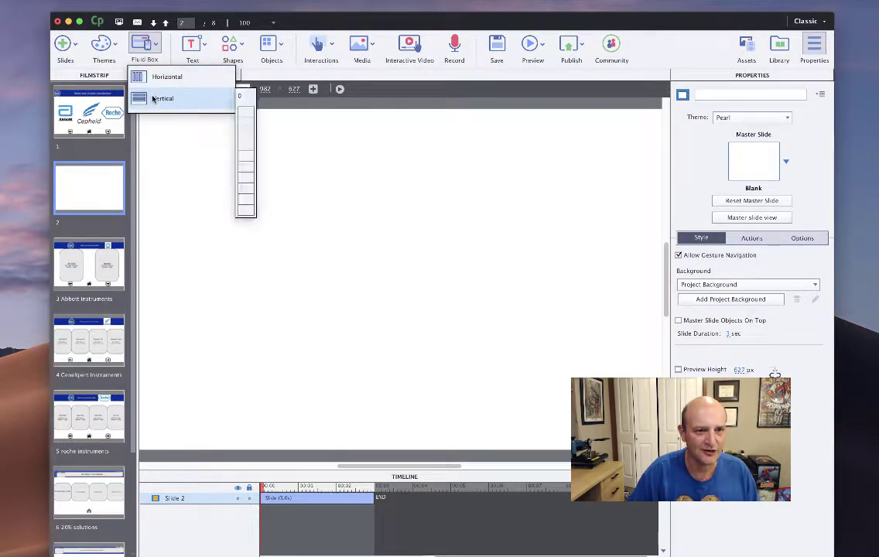
pyautogui.click(248, 136)
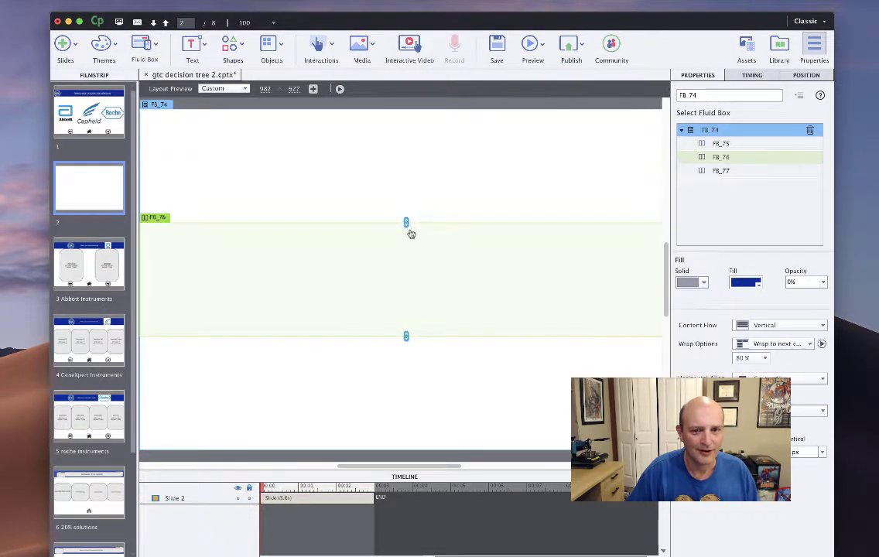
pyautogui.moveTo(406, 223); pyautogui.dragTo(407, 182)
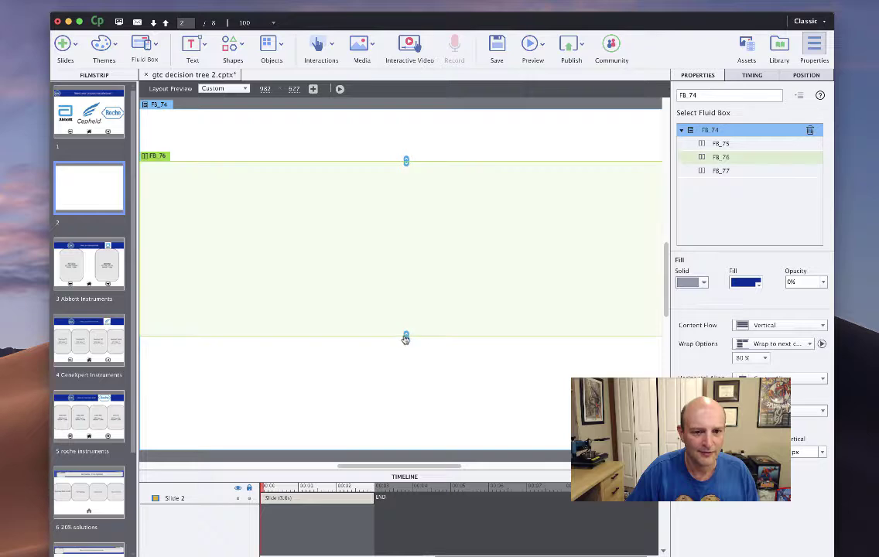
pyautogui.moveTo(412, 421); pyautogui.dragTo(408, 390)
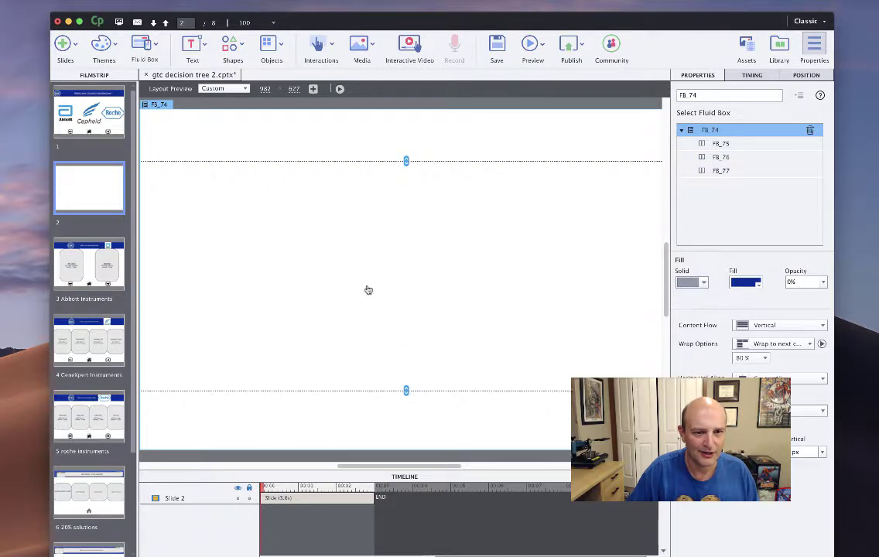
# Step: Examine the fluid box holding the navigation buttons on the GeneXpert Instruments slide, and return to blank slide 2
pyautogui.click(81, 347)
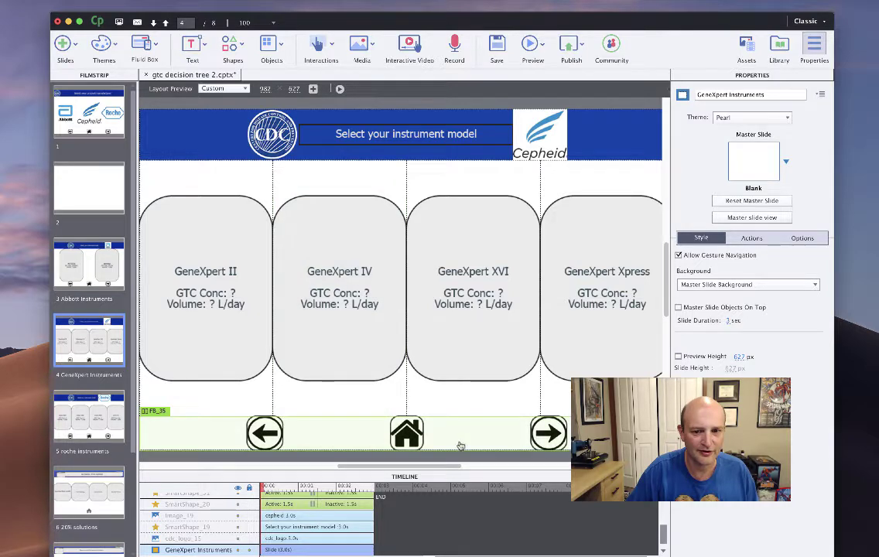
pyautogui.click(569, 438)
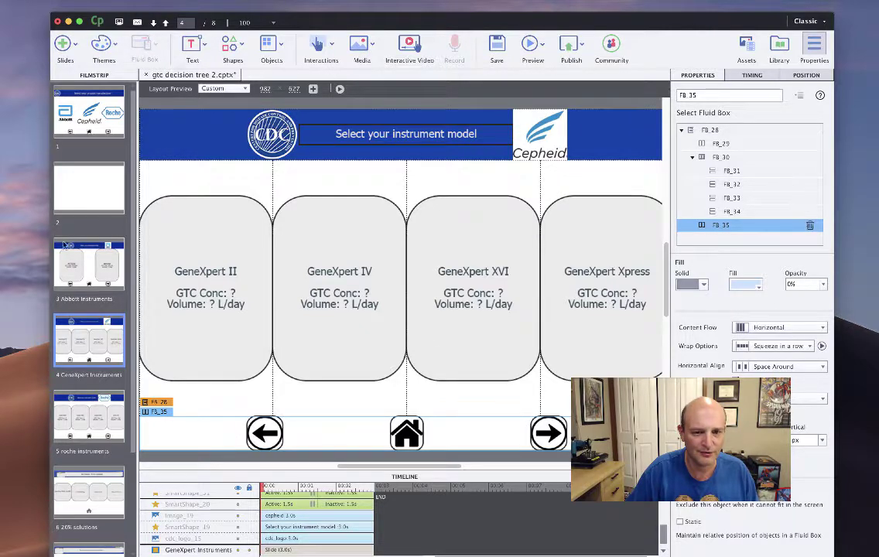
pyautogui.click(86, 196)
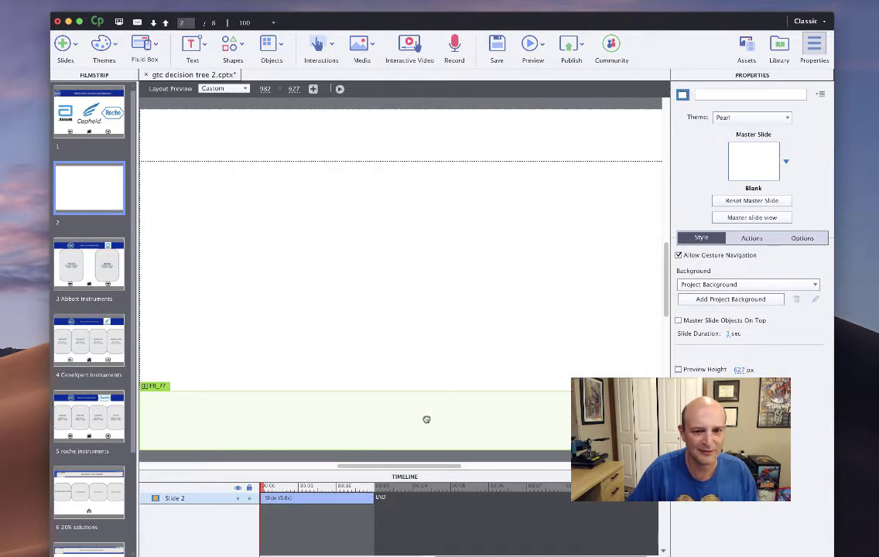
# Step: Draw a rounded rectangle in the bottom fluid box of slide 2, and label it "Home"
pyautogui.click(426, 418)
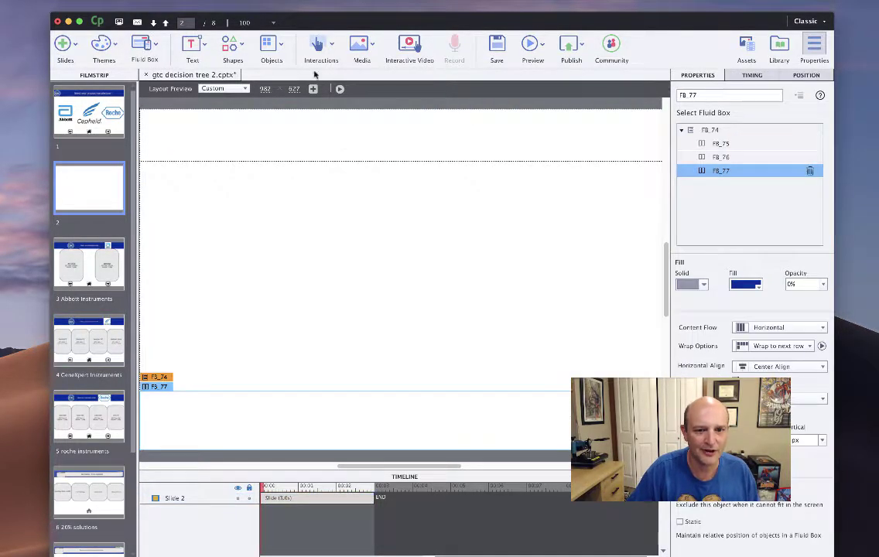
pyautogui.click(240, 58)
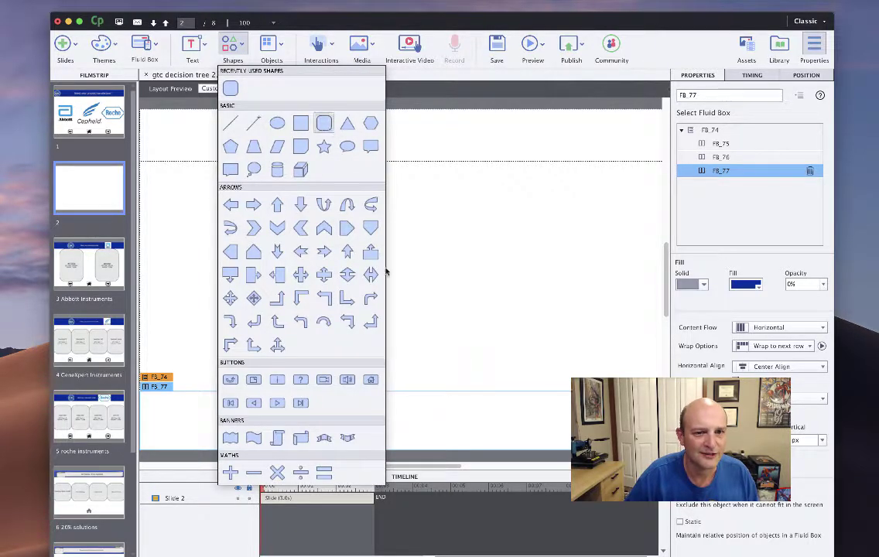
pyautogui.click(324, 123)
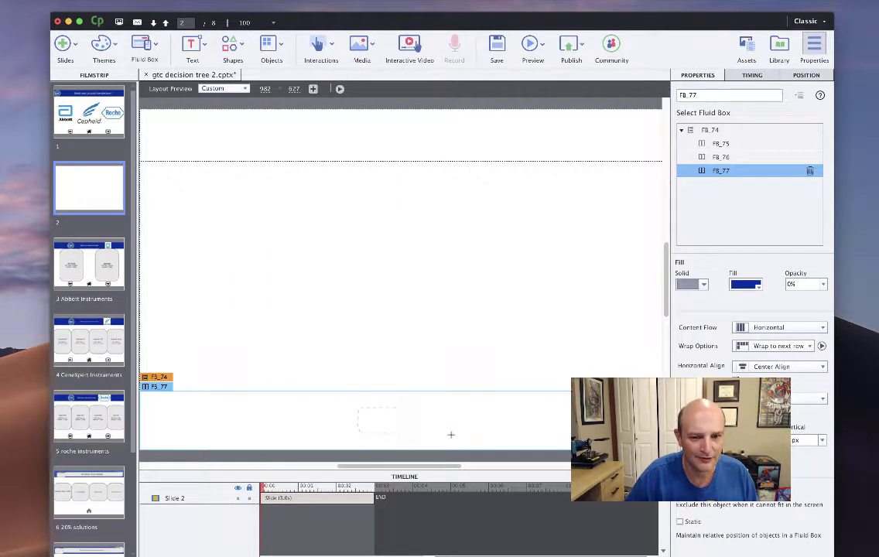
pyautogui.click(486, 440)
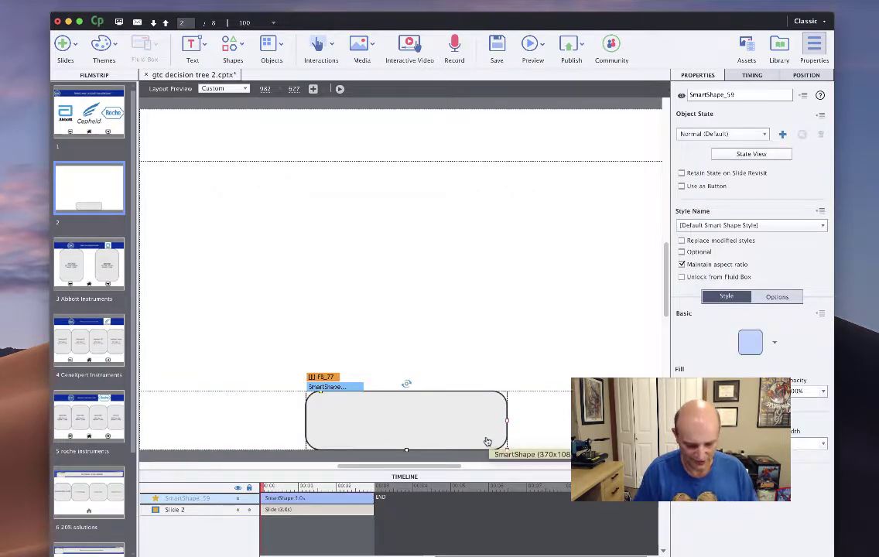
pyautogui.doubleClick(447, 417)
pyautogui.write('Home')
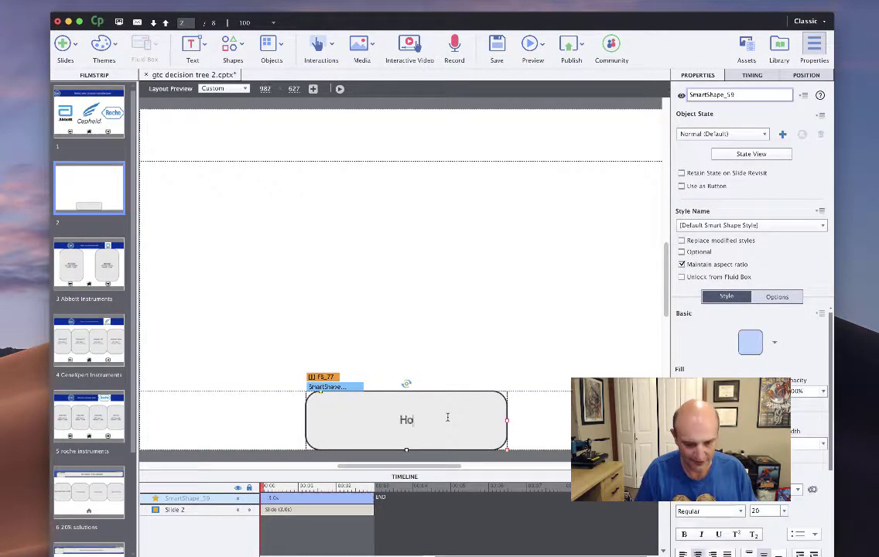
pyautogui.click(534, 444)
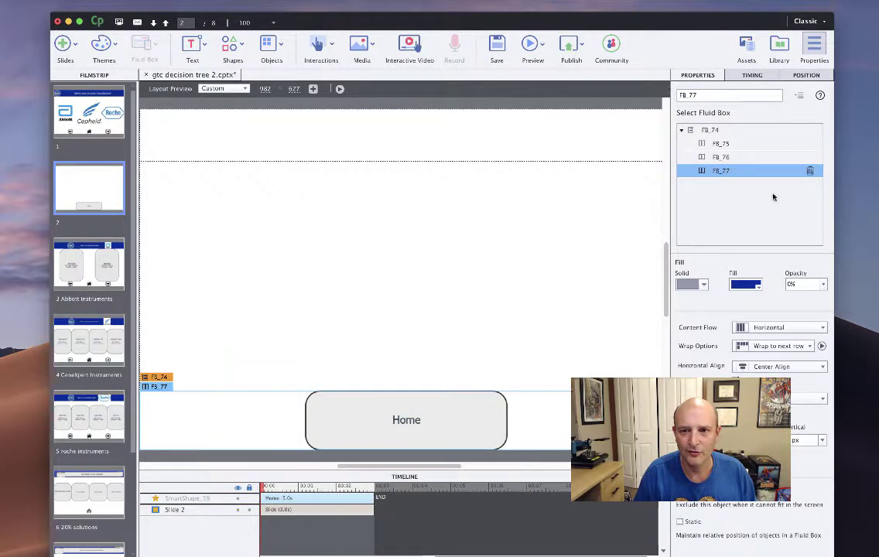
# Step: Fill the Home shape with the dark blue used in the other slides' headers
pyautogui.click(391, 442)
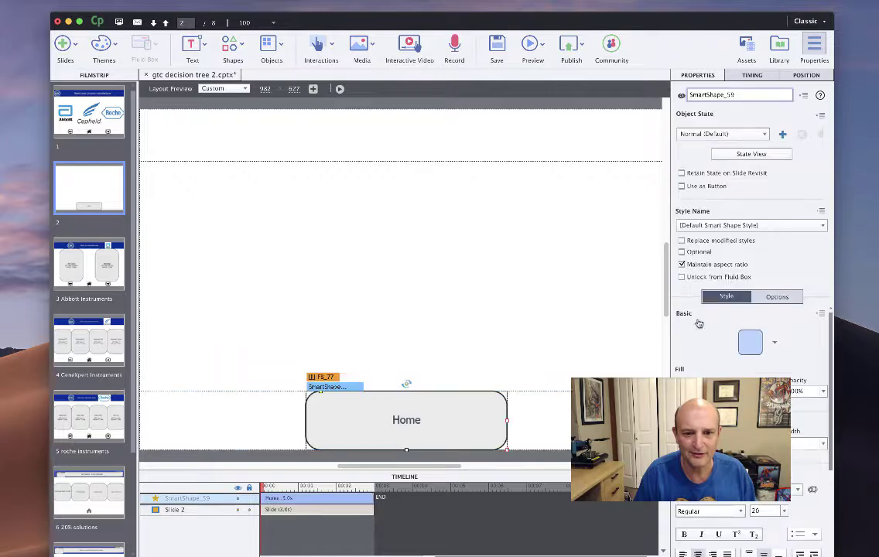
pyautogui.click(766, 135)
pyautogui.click(766, 135)
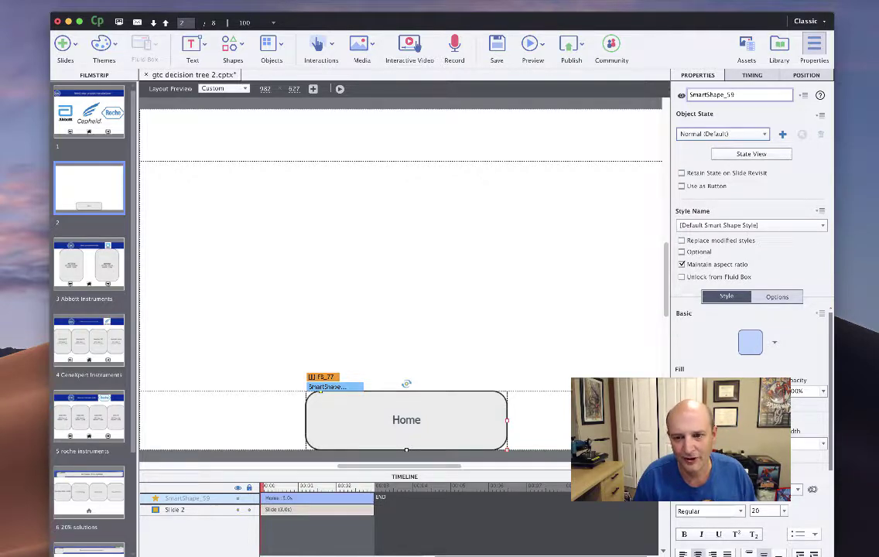
pyautogui.click(737, 392)
pyautogui.click(756, 473)
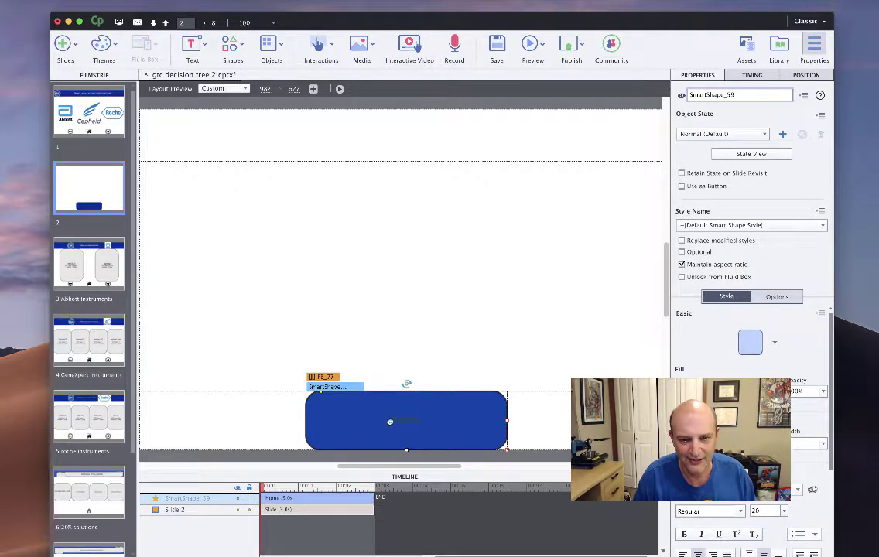
# Step: Change the Home label's text color to white
pyautogui.doubleClick(427, 416)
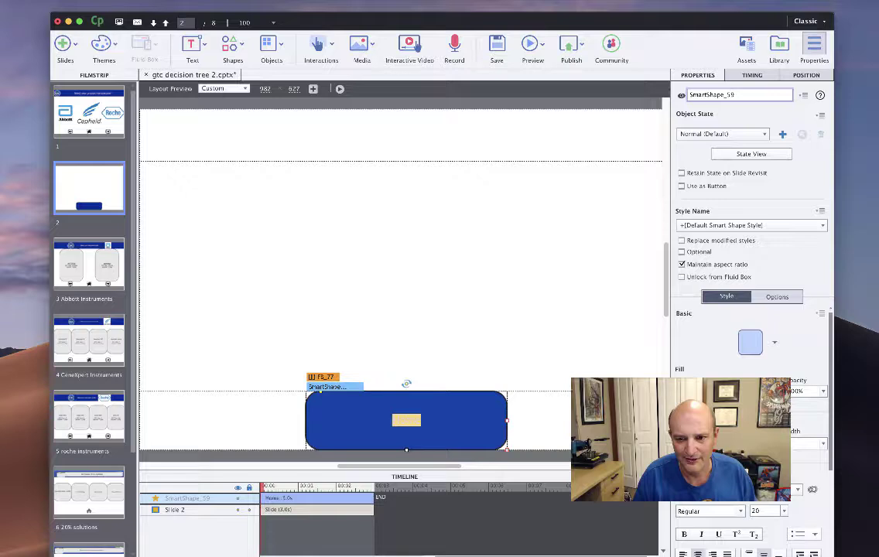
pyautogui.scroll(-5, 751, 349)
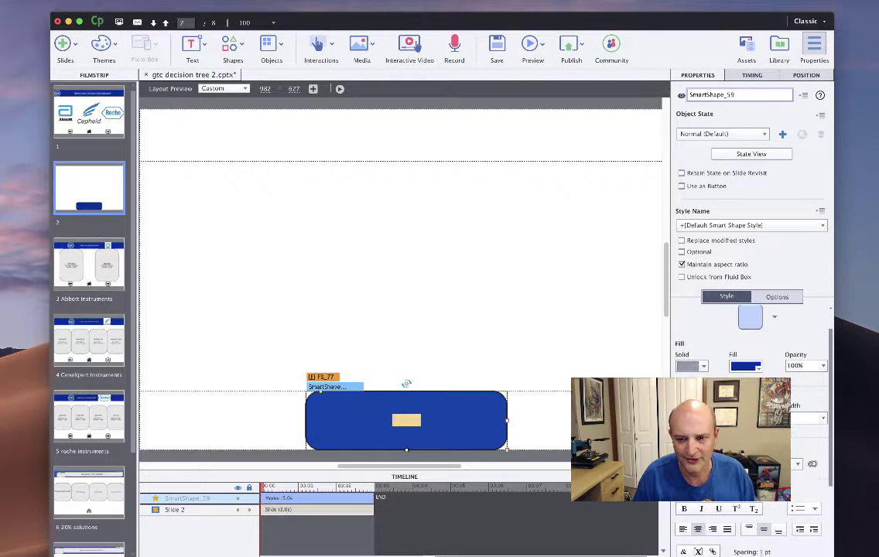
pyautogui.click(691, 473)
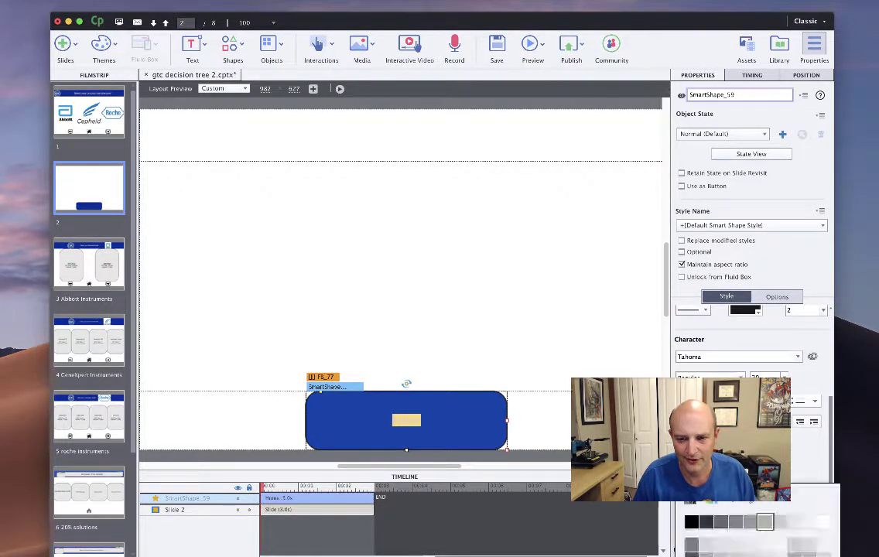
pyautogui.click(825, 524)
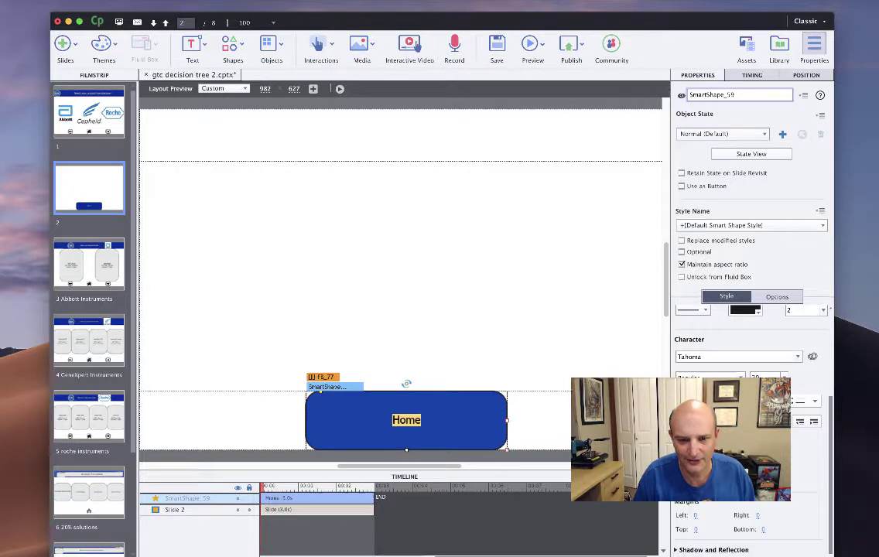
pyautogui.click(355, 349)
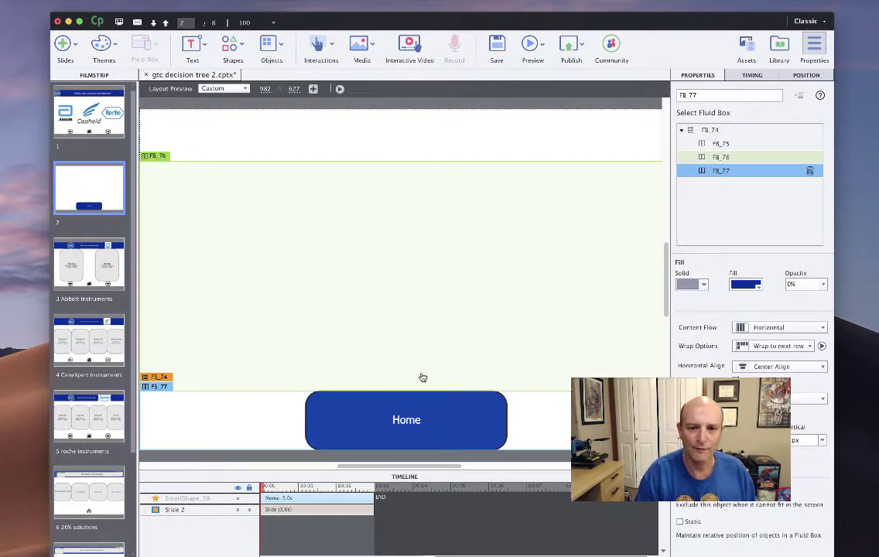
# Step: Use the Home shape as a button whose success action jumps to slide 1
pyautogui.click(374, 420)
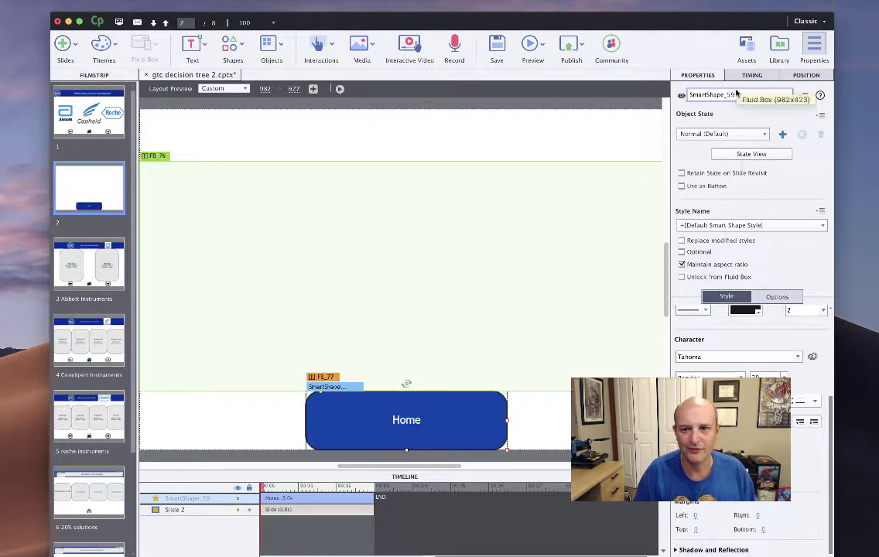
pyautogui.click(681, 186)
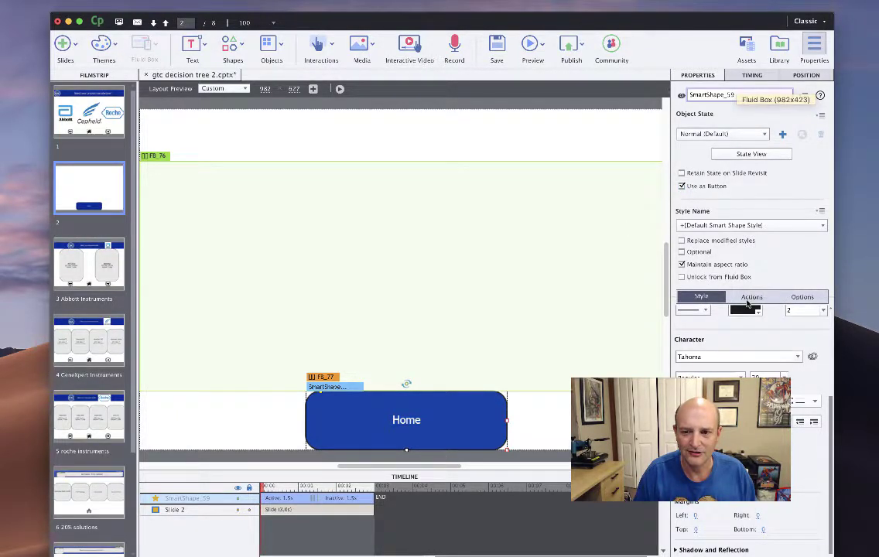
pyautogui.scroll(1, 707, 340)
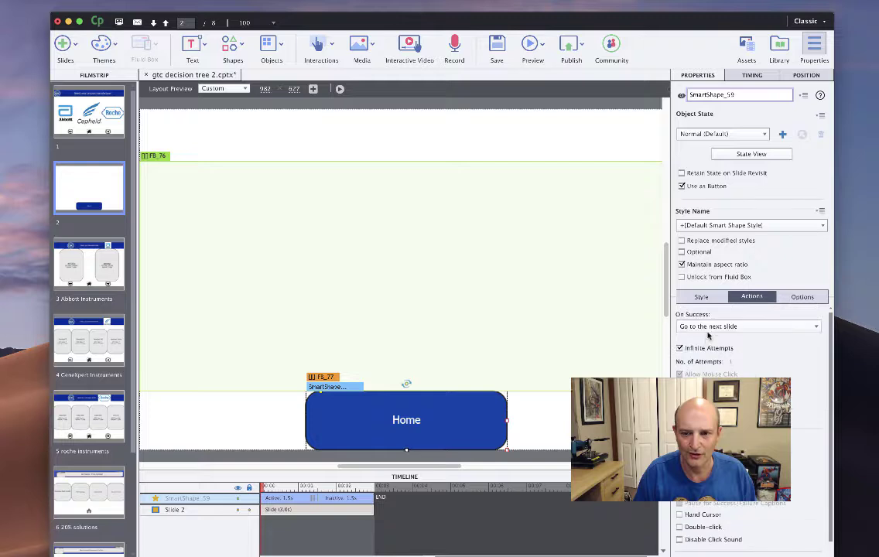
pyautogui.click(710, 326)
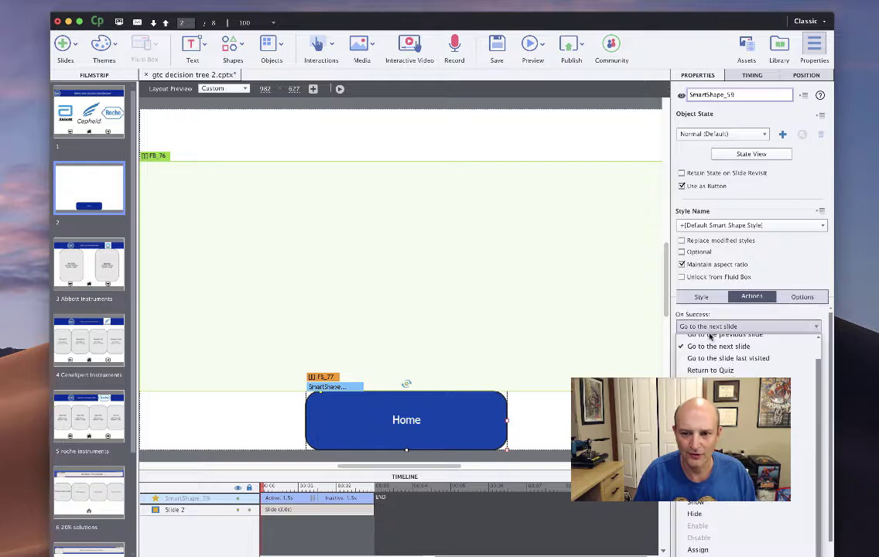
pyautogui.click(711, 382)
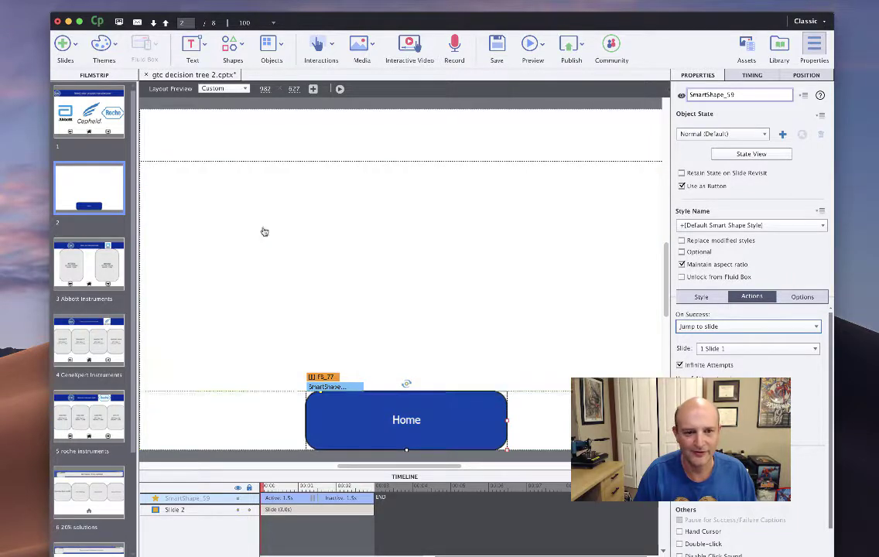
# Step: Divide the middle fluid box into three side-by-side horizontal fluid boxes
pyautogui.click(219, 156)
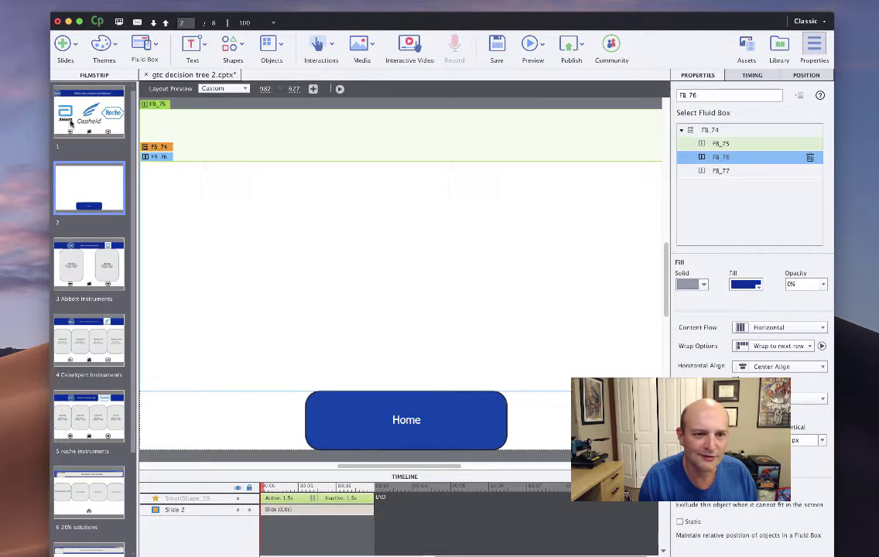
pyautogui.click(152, 51)
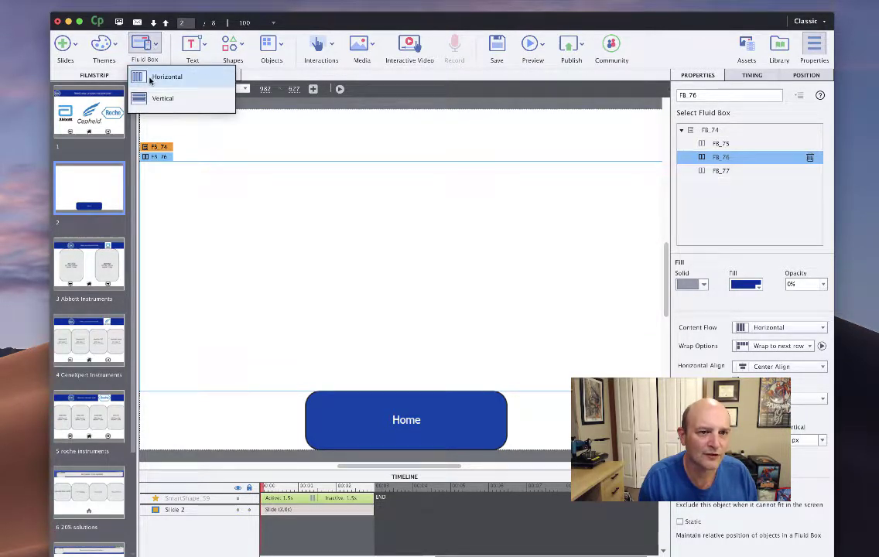
pyautogui.moveTo(150, 92)
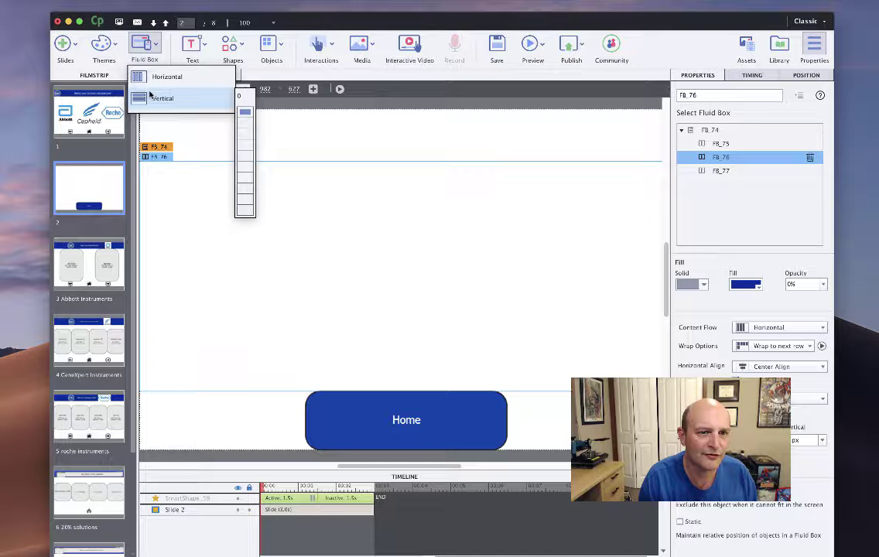
pyautogui.click(219, 121)
pyautogui.click(143, 45)
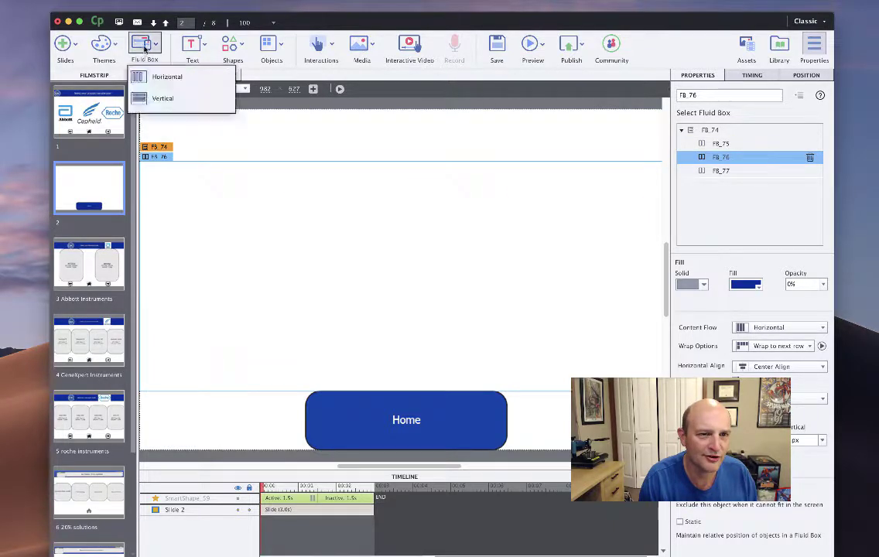
pyautogui.moveTo(158, 77)
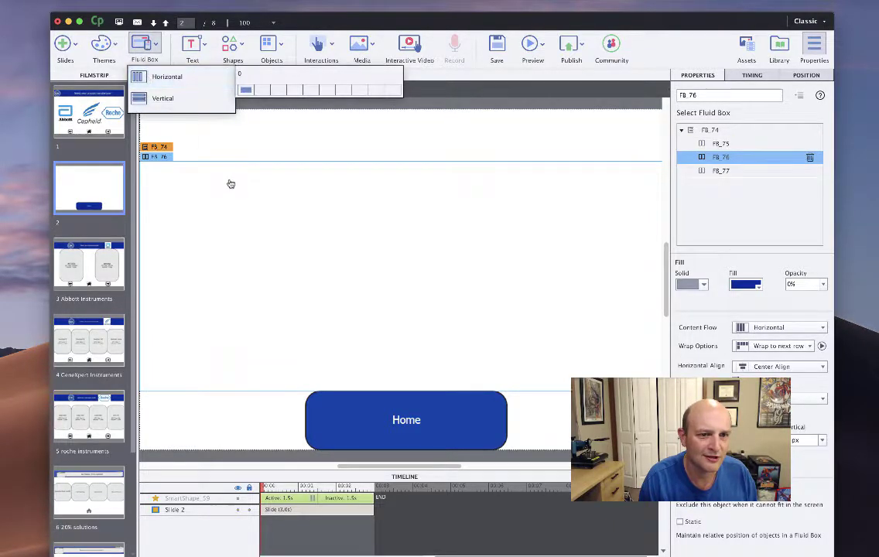
pyautogui.click(277, 87)
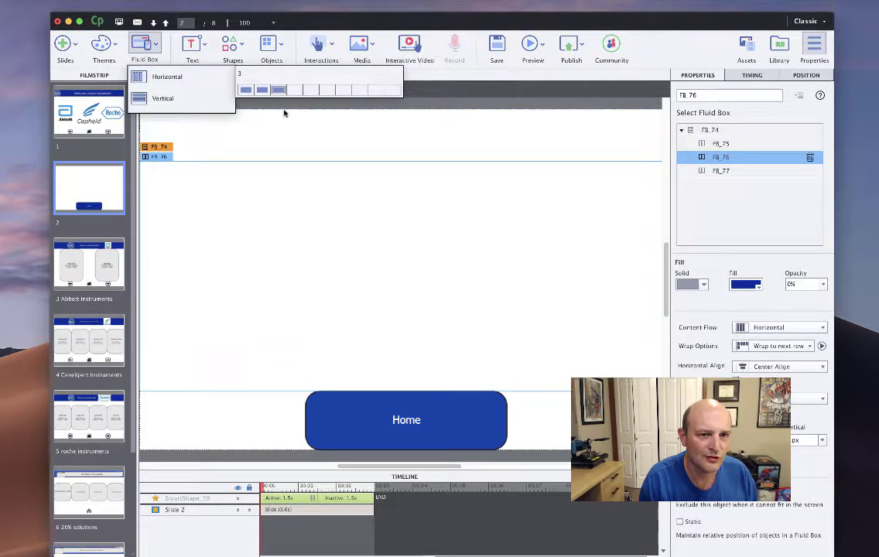
# Step: Insert the image biomerieux.jpg into the leftmost of the three inner fluid boxes on slide 2
pyautogui.click(243, 46)
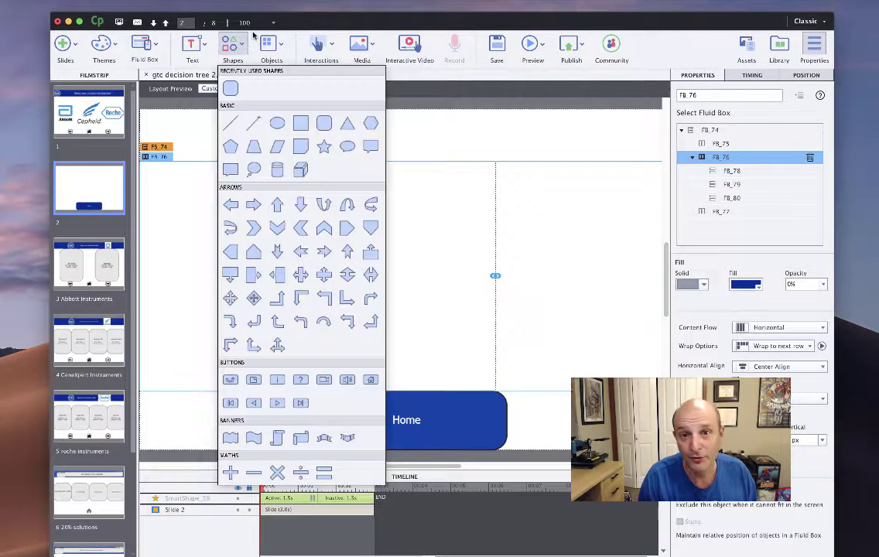
pyautogui.click(200, 237)
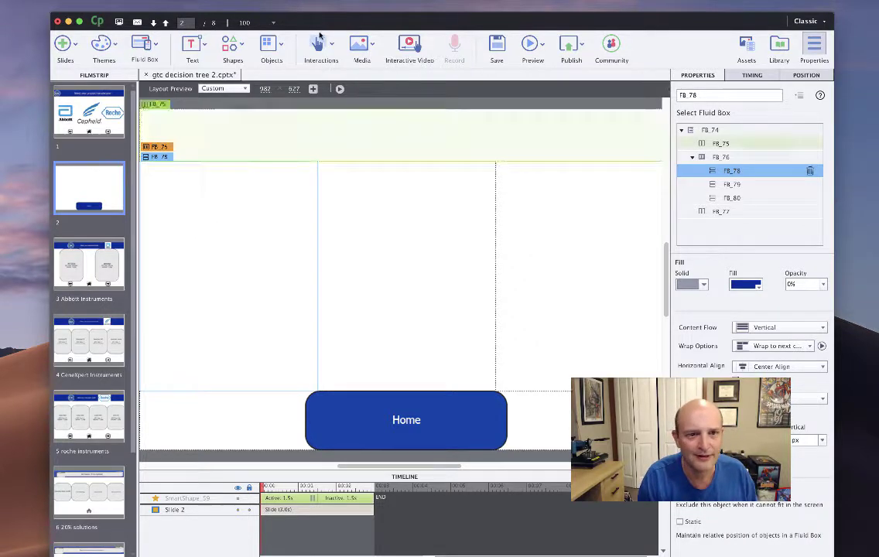
pyautogui.click(15, 0)
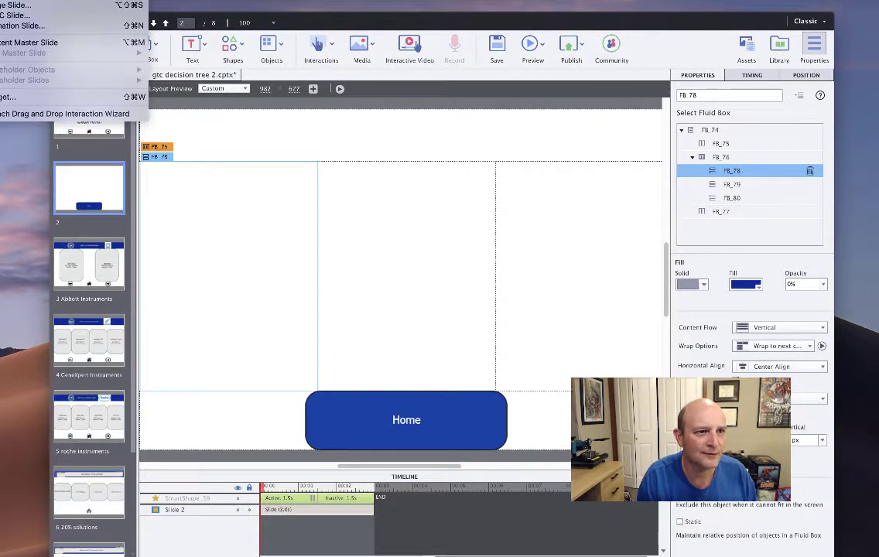
pyautogui.moveTo(11, 2)
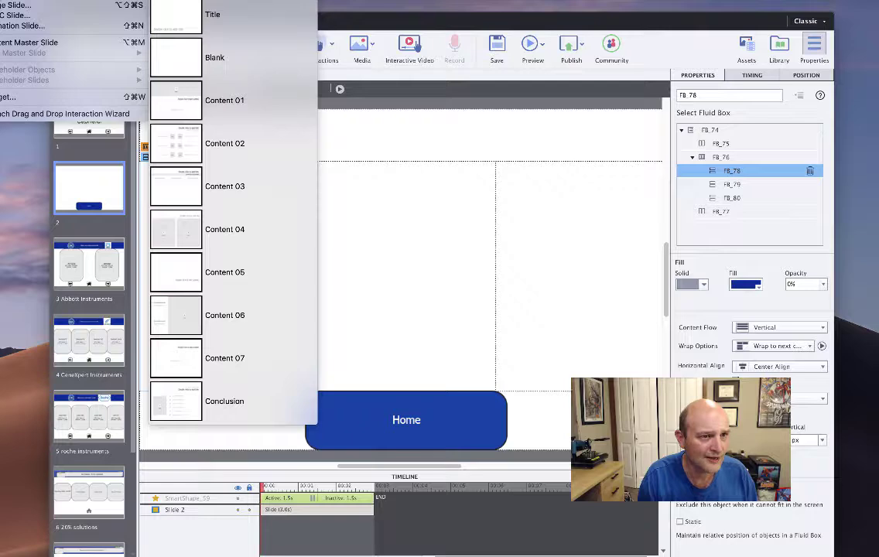
pyautogui.click(363, 202)
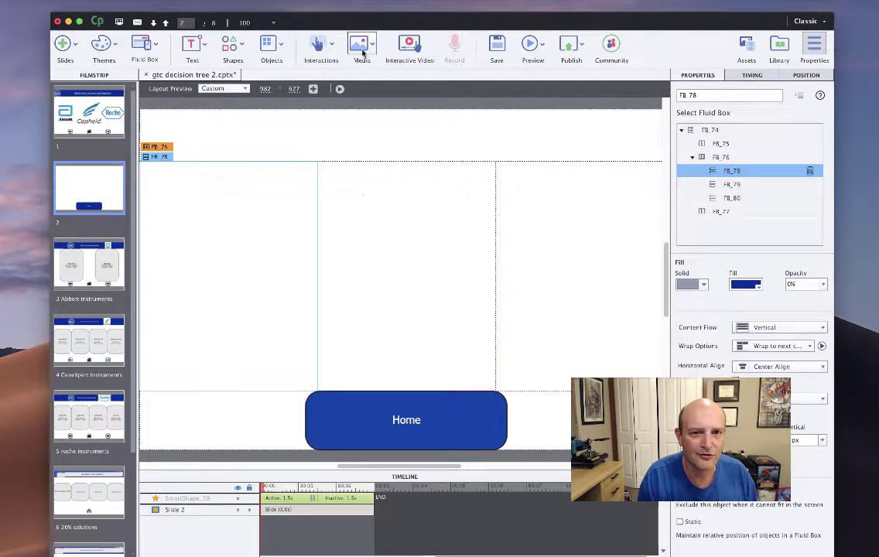
pyautogui.click(360, 47)
pyautogui.click(383, 123)
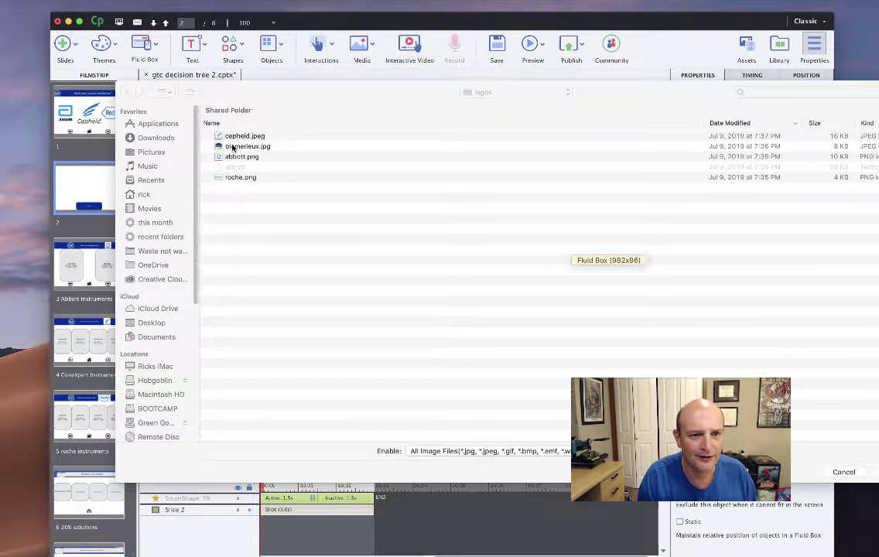
pyautogui.click(238, 147)
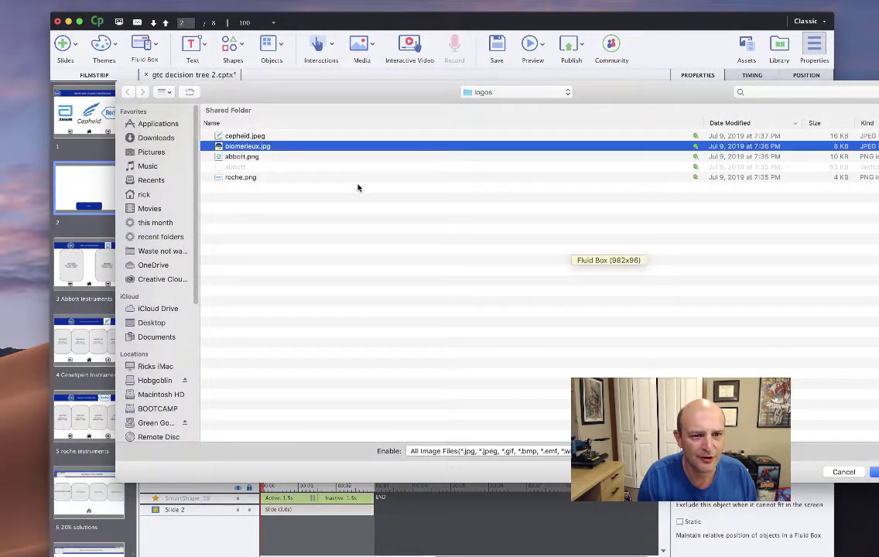
pyautogui.press('Return')
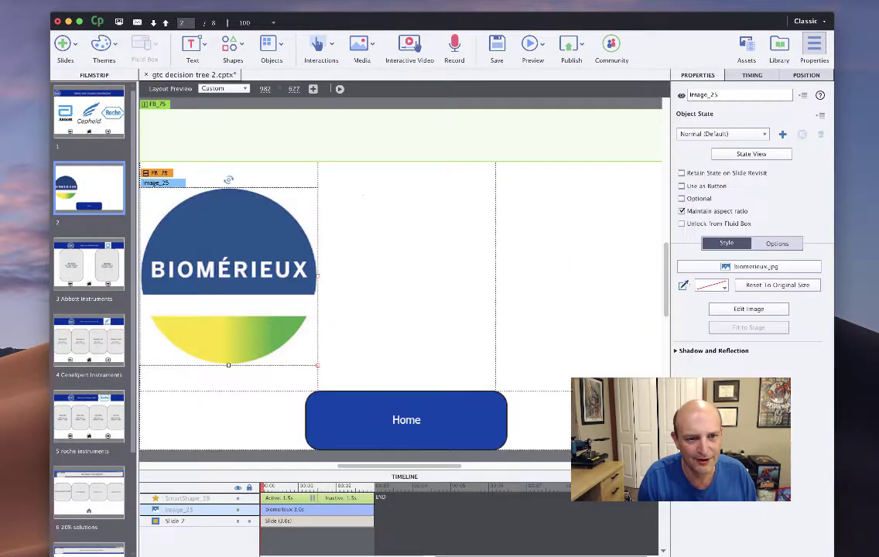
# Step: Set the bioMérieux logo image to be used as a button
pyautogui.click(322, 171)
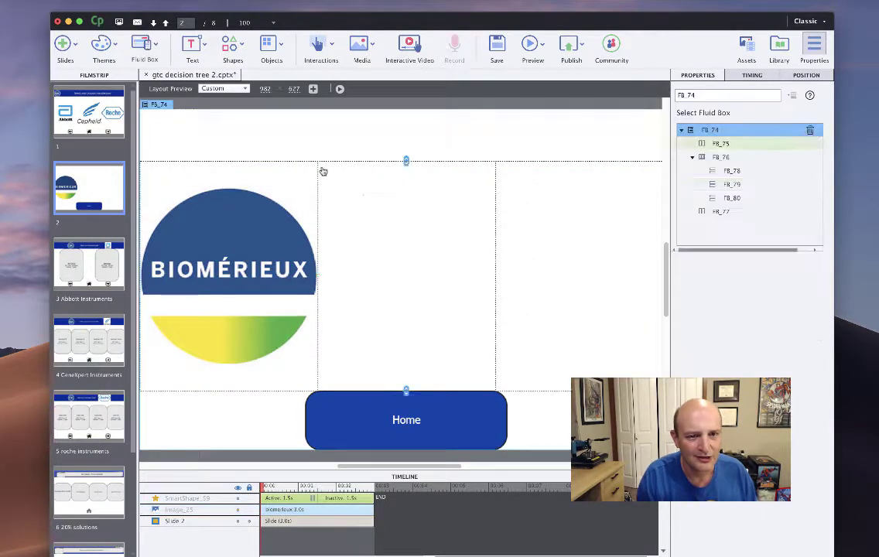
pyautogui.click(247, 216)
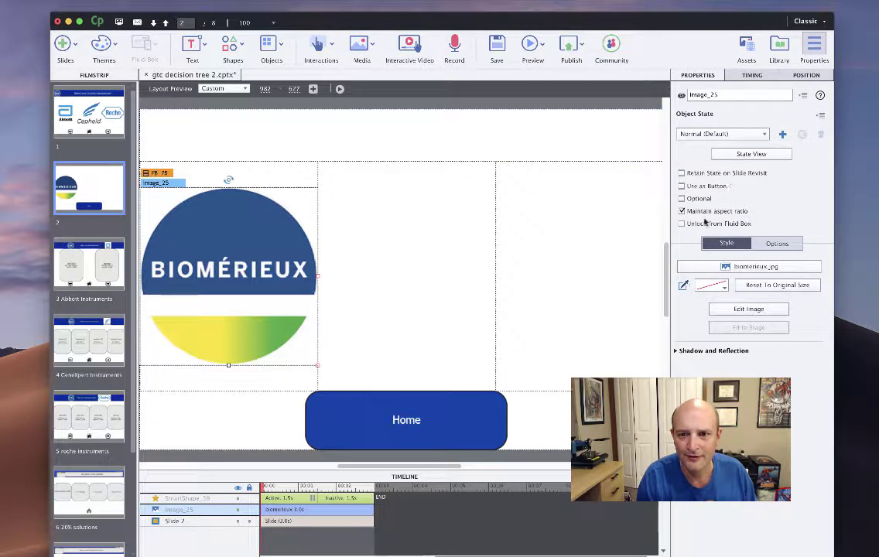
pyautogui.click(688, 186)
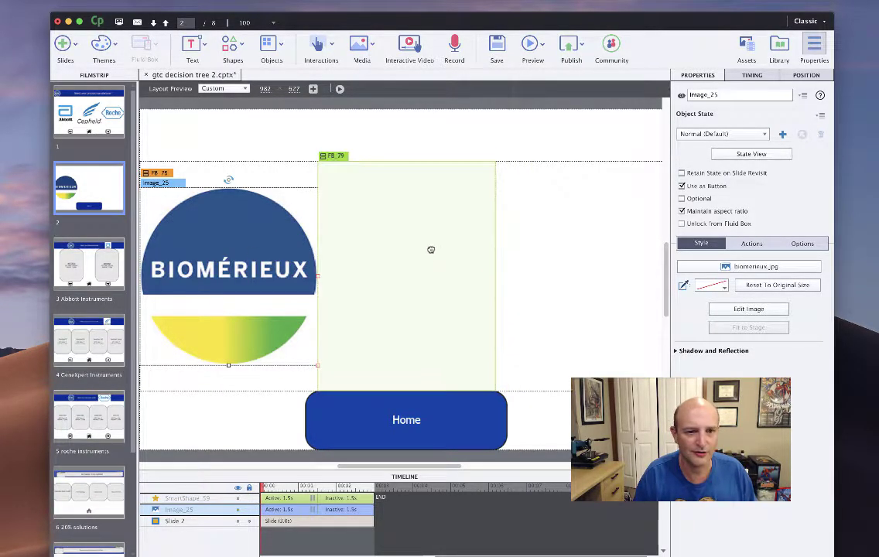
# Step: Draw a trapezoid shape in the center one of the three inner fluid boxes
pyautogui.click(392, 231)
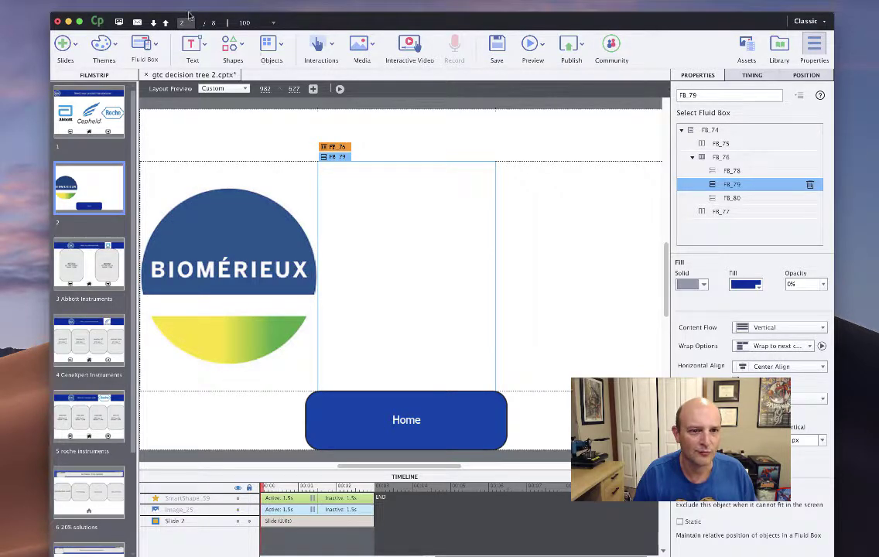
pyautogui.click(234, 47)
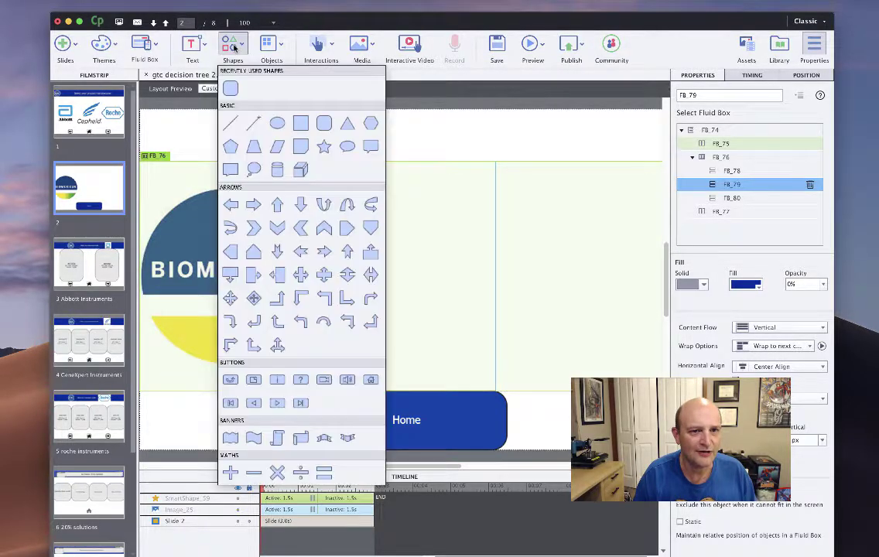
pyautogui.click(253, 146)
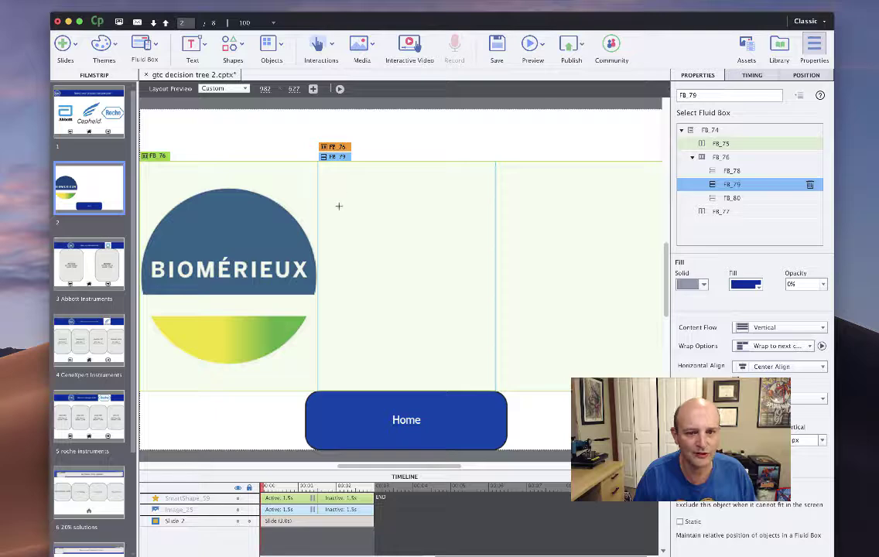
pyautogui.moveTo(338, 193); pyautogui.dragTo(427, 298)
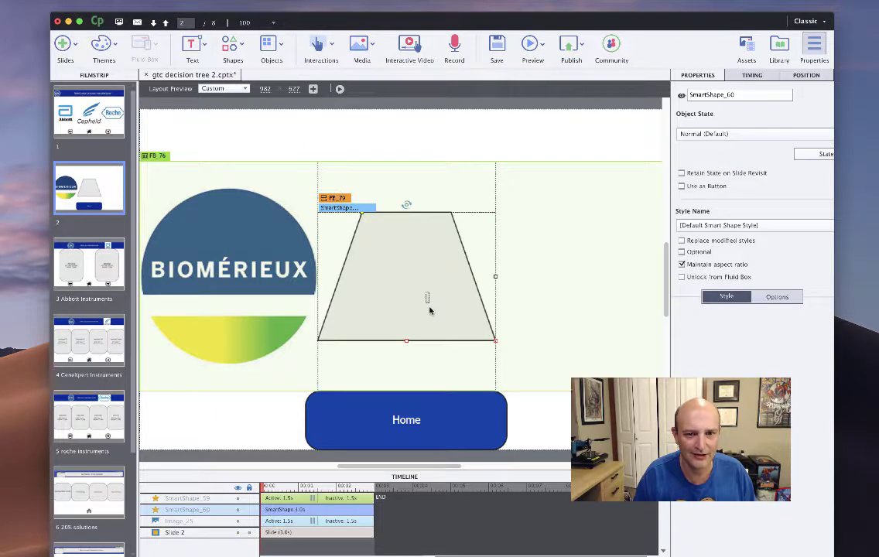
pyautogui.click(596, 274)
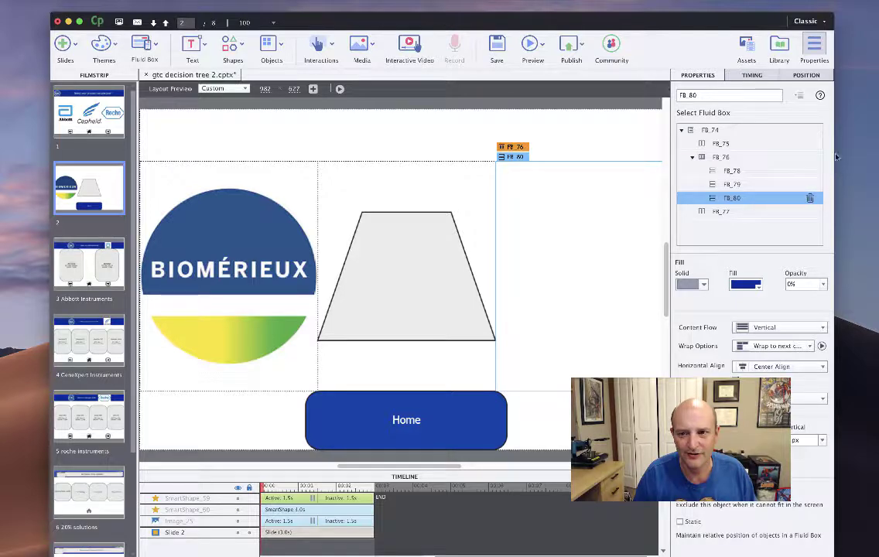
# Step: Widen the workspace and shrink the GeneXpert Instruments slide's layout preview to about 694 px wide to examine how its boxes wrap
pyautogui.click(74, 341)
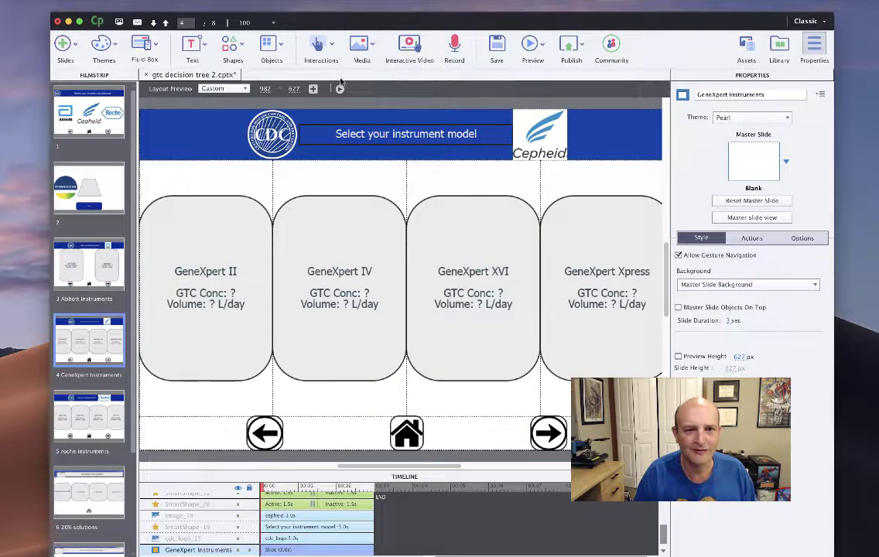
pyautogui.moveTo(835, 111); pyautogui.dragTo(878, 112)
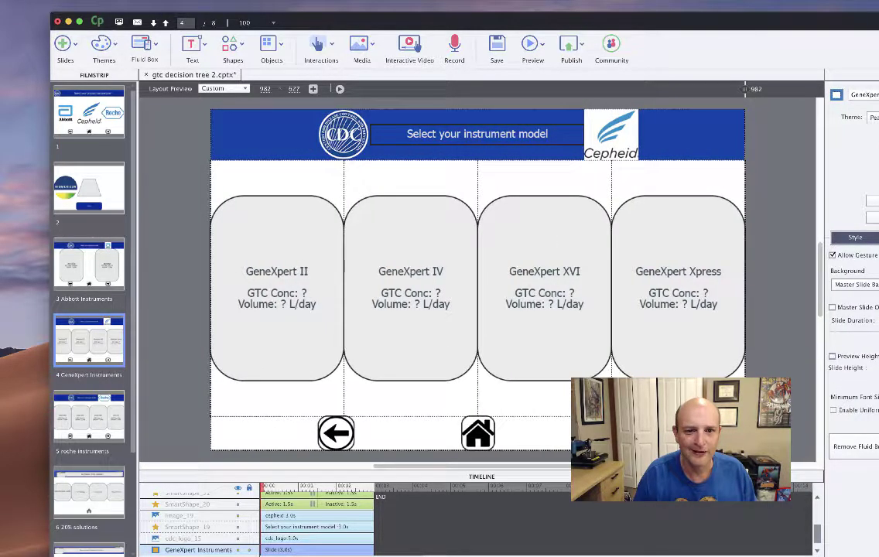
pyautogui.moveTo(723, 93); pyautogui.dragTo(584, 110)
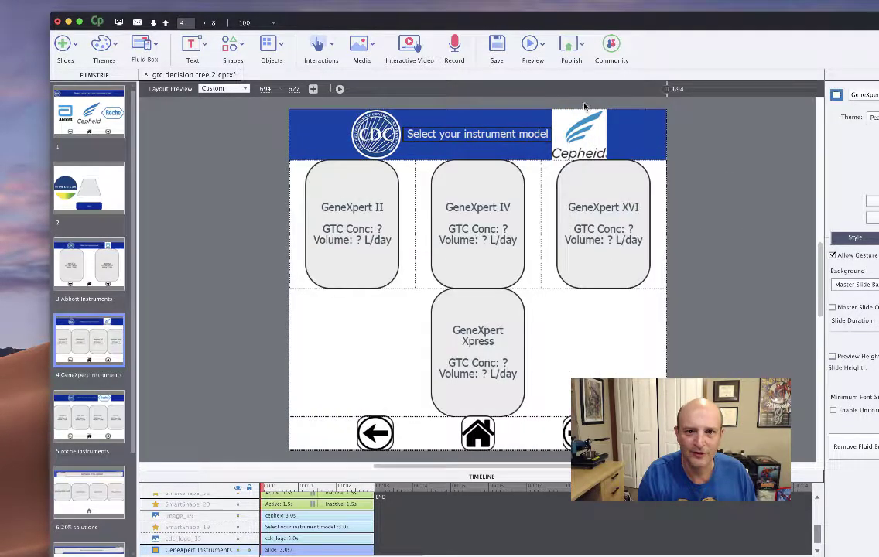